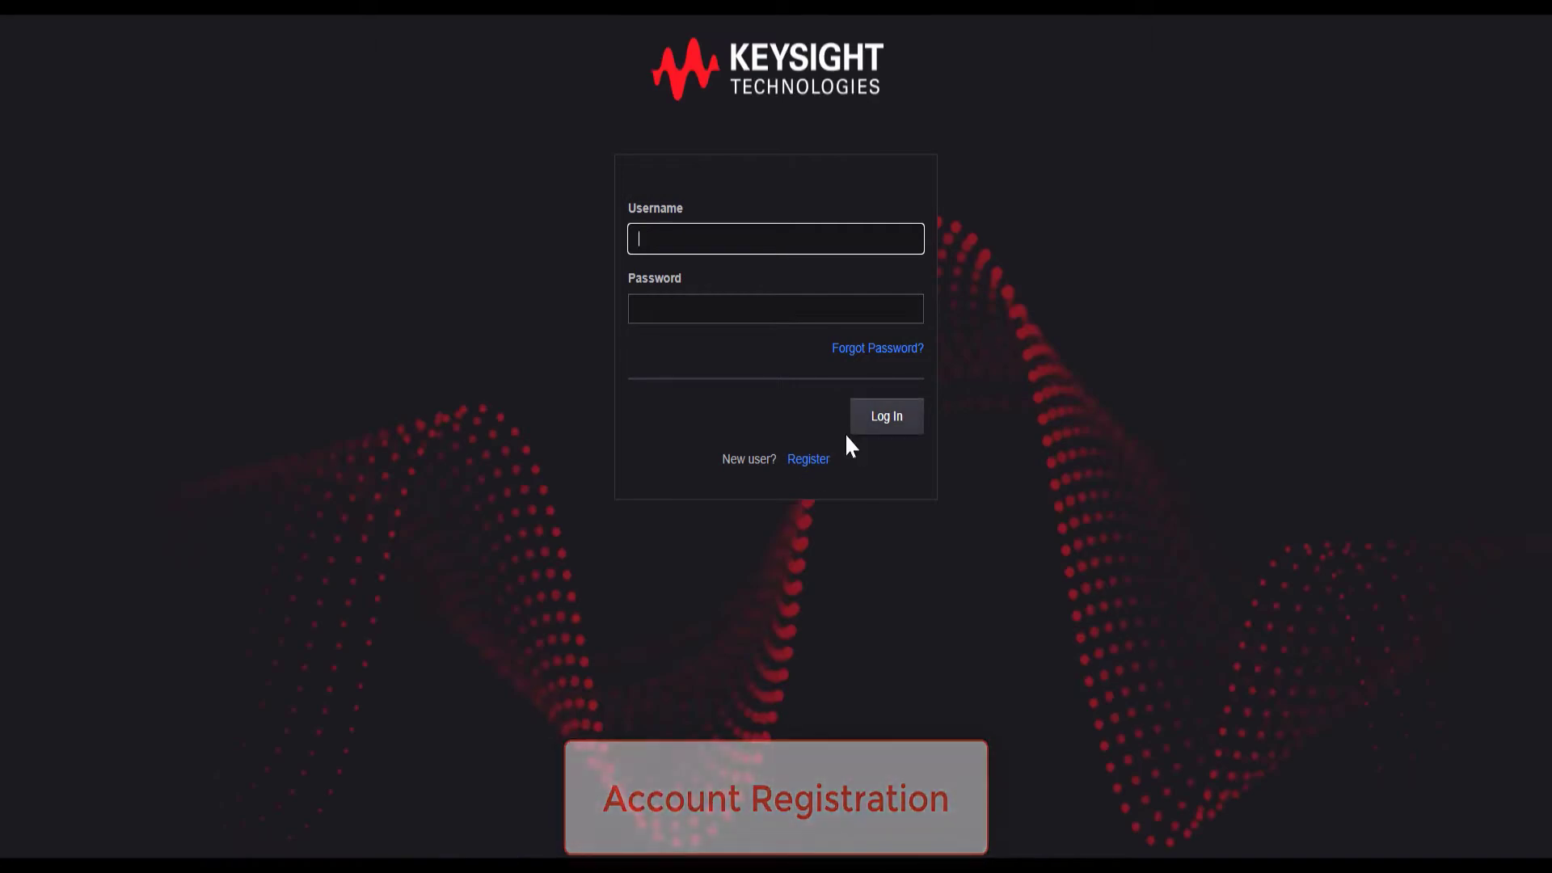
Preview the new-user registration form, then view the user's realm Role Mappings
click(808, 461)
click(693, 237)
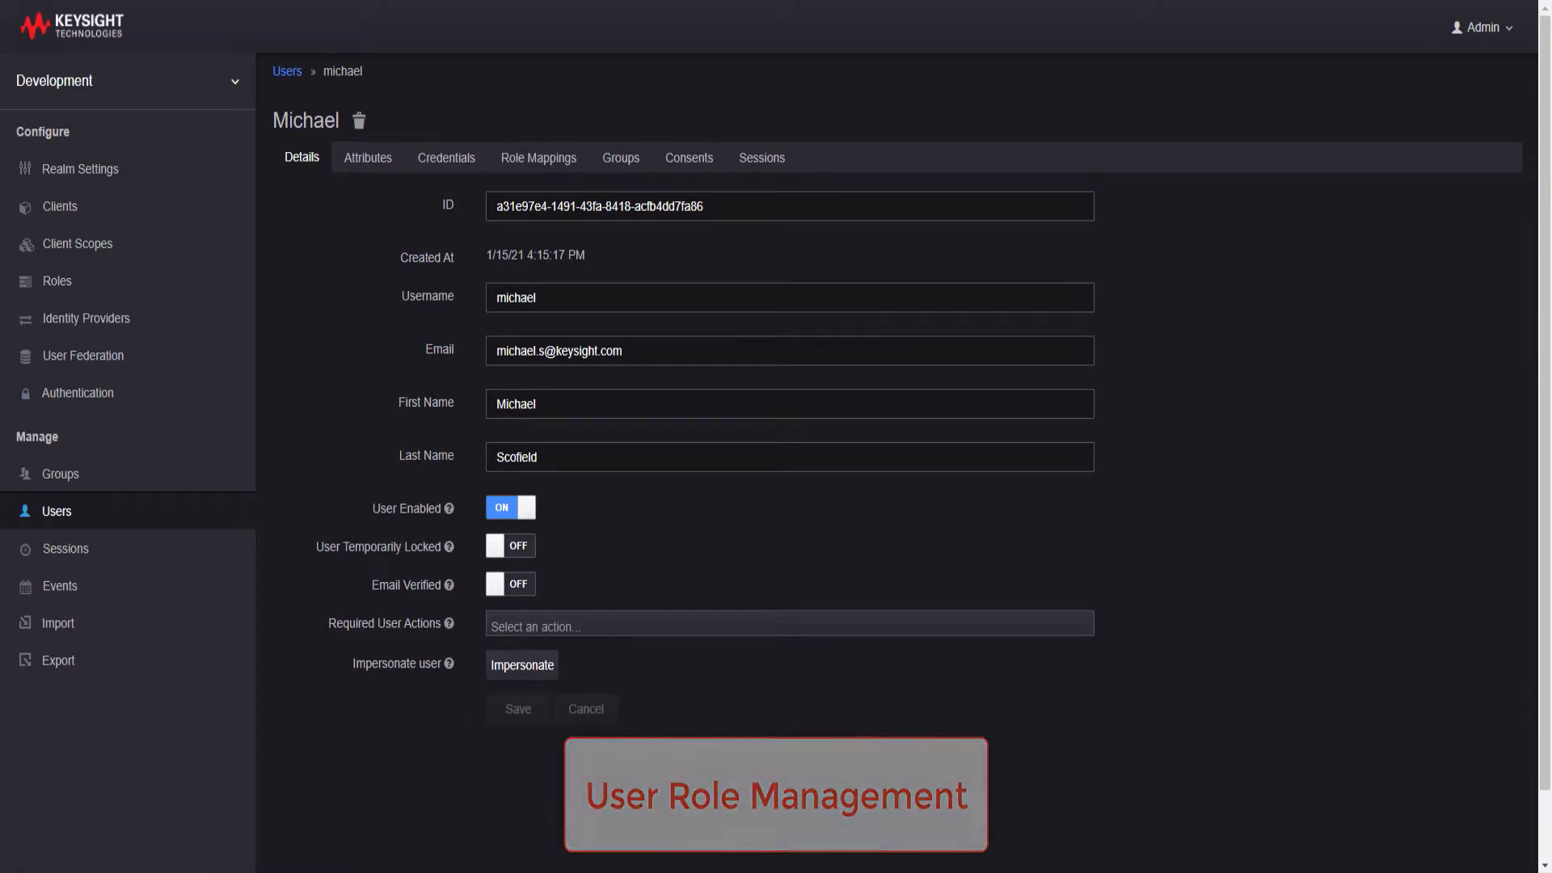
click(539, 164)
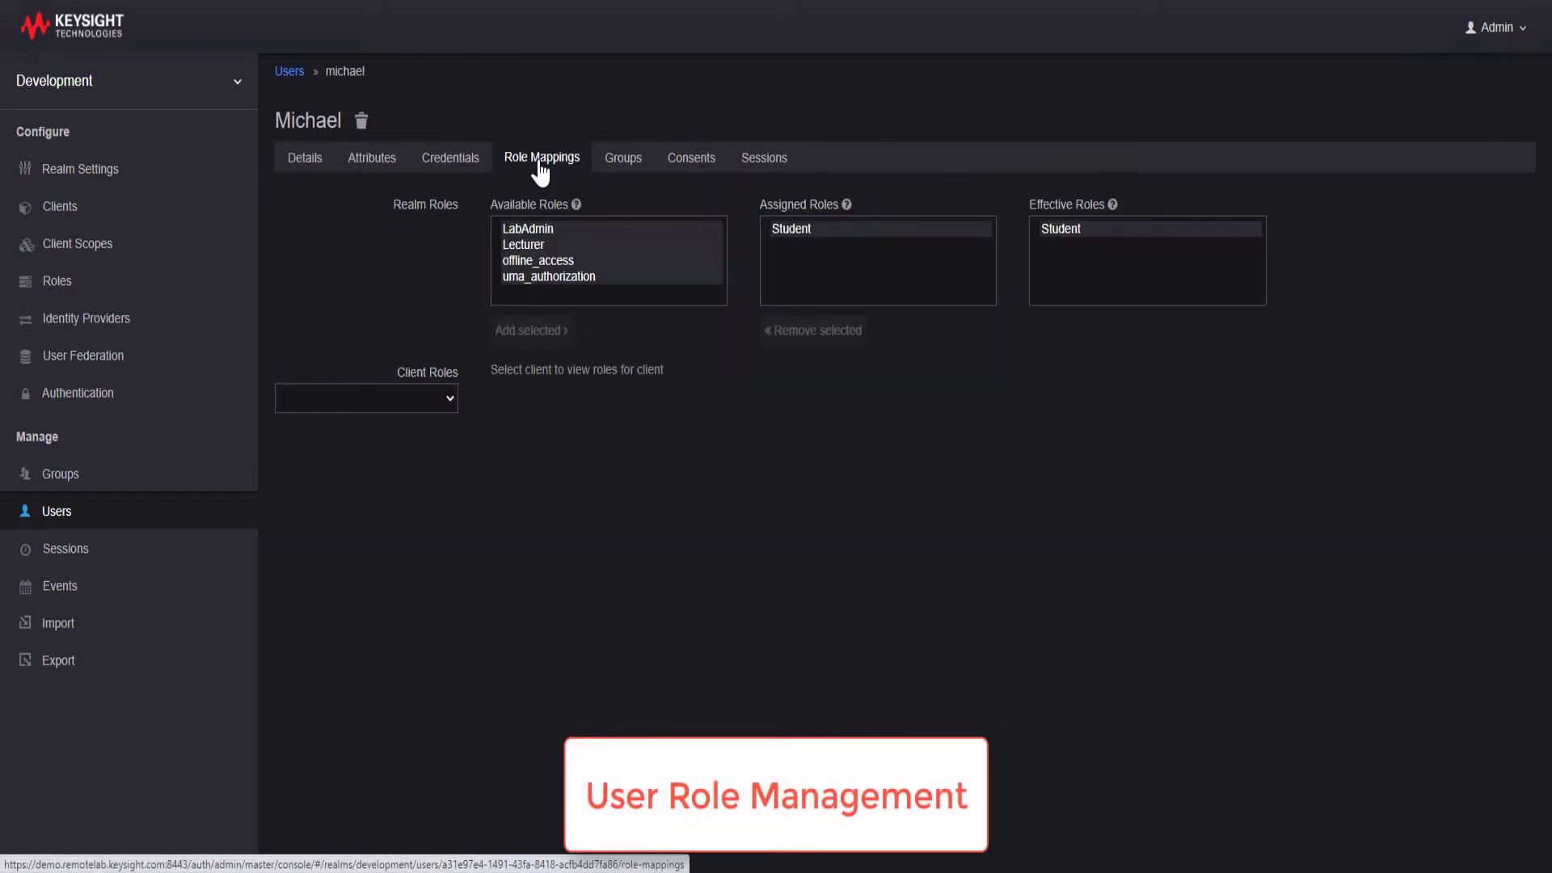
Check the LabAdmin and Lecturer roles, confirming Student is the only assigned role
click(586, 232)
click(573, 246)
click(584, 225)
click(852, 226)
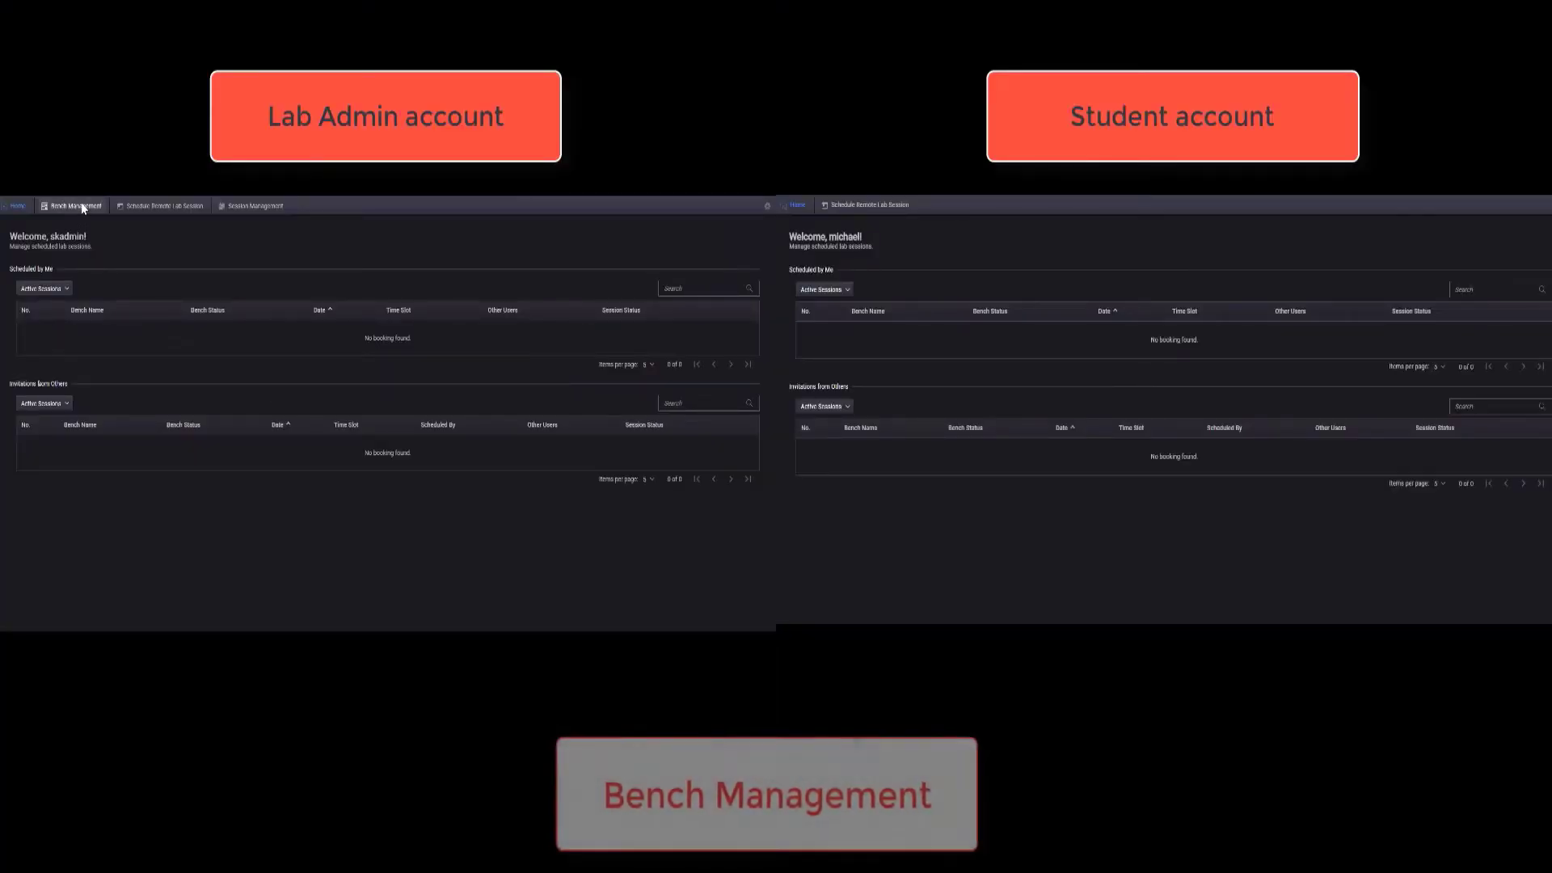
As admin, open Bench Management and edit the Basic Electronics bench details
click(81, 210)
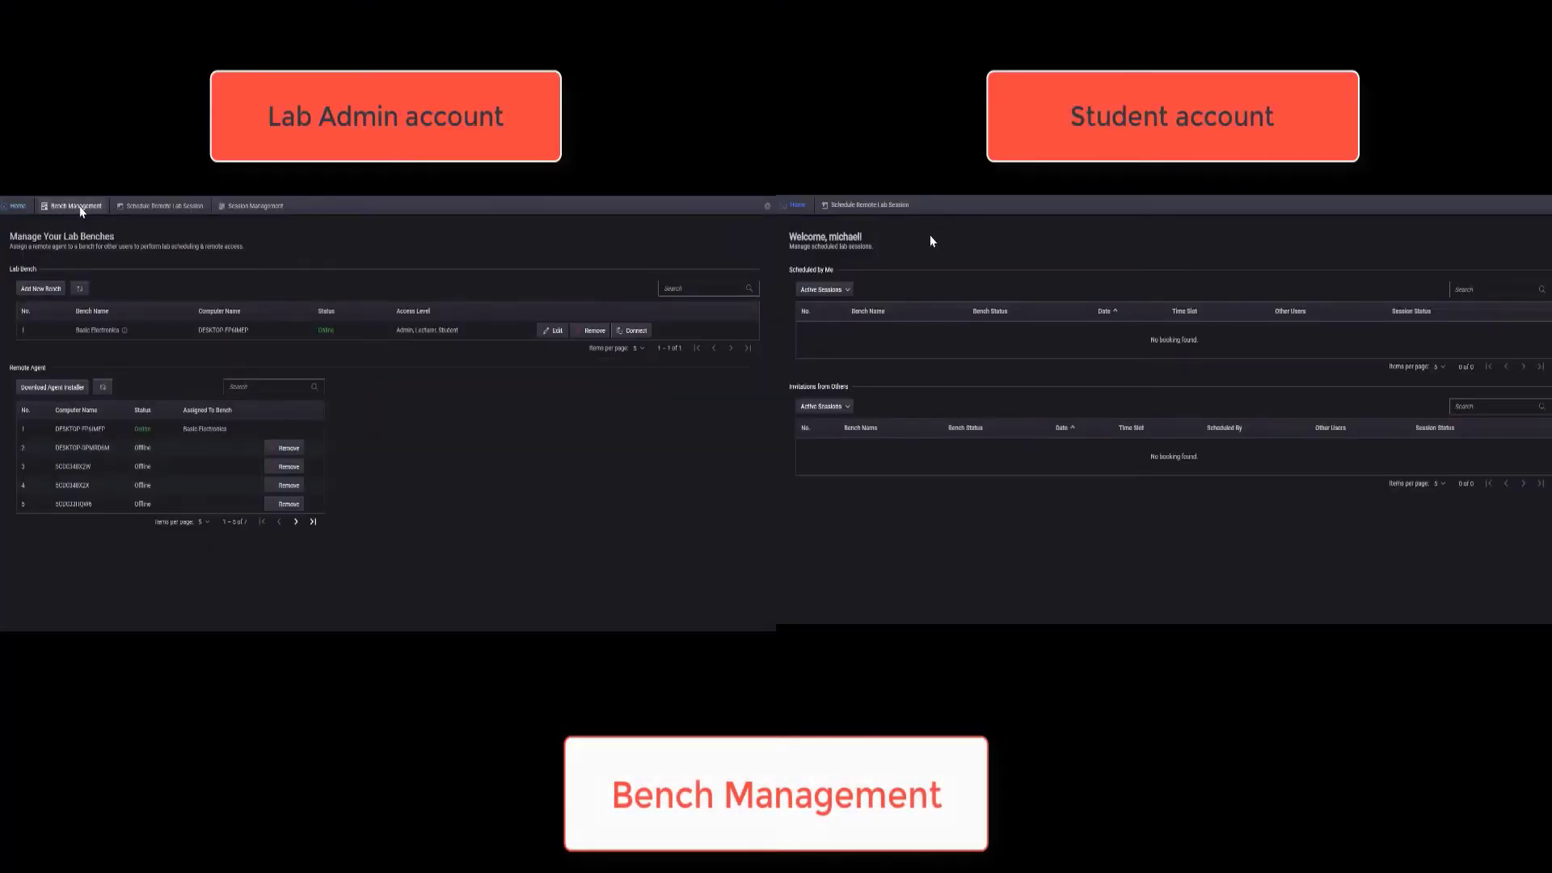
click(802, 212)
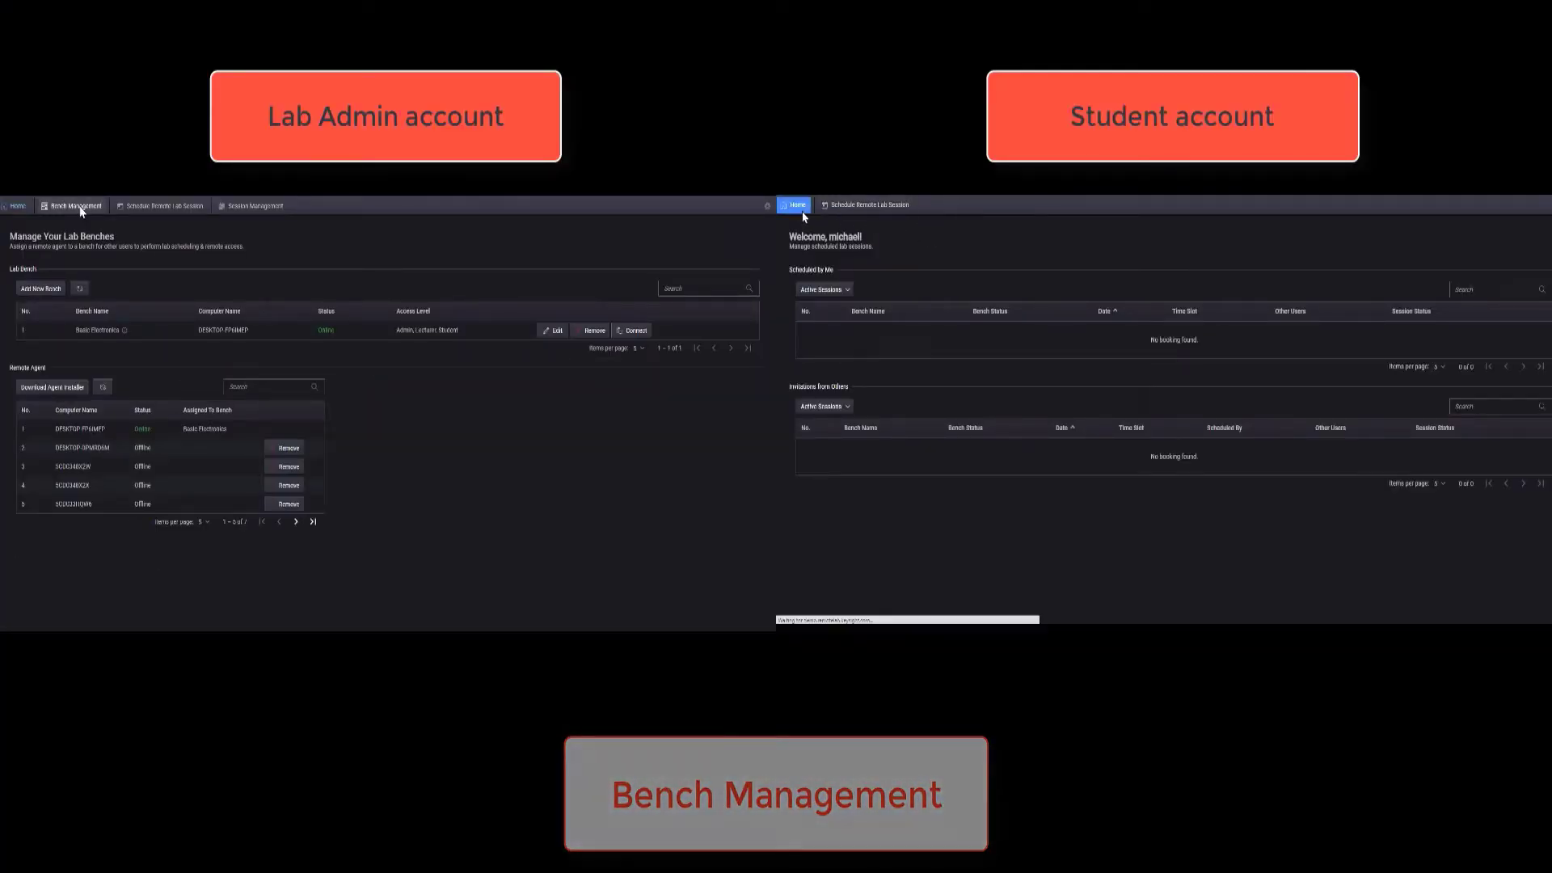
click(553, 331)
Close the bench editor unchanged, return the student to Home, and show admin Session Management
click(847, 209)
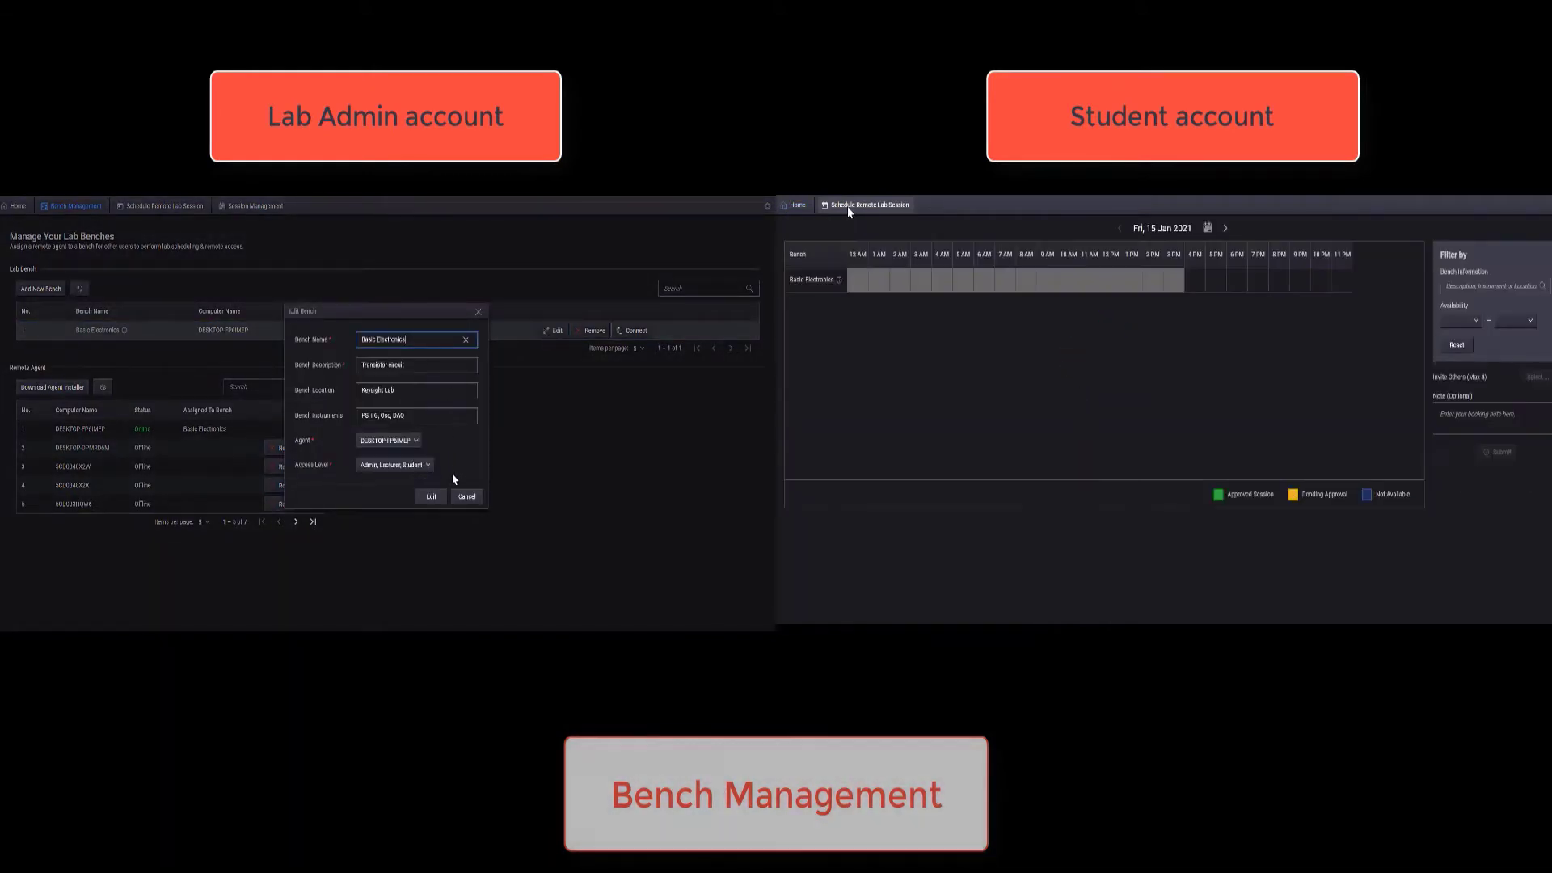
click(478, 313)
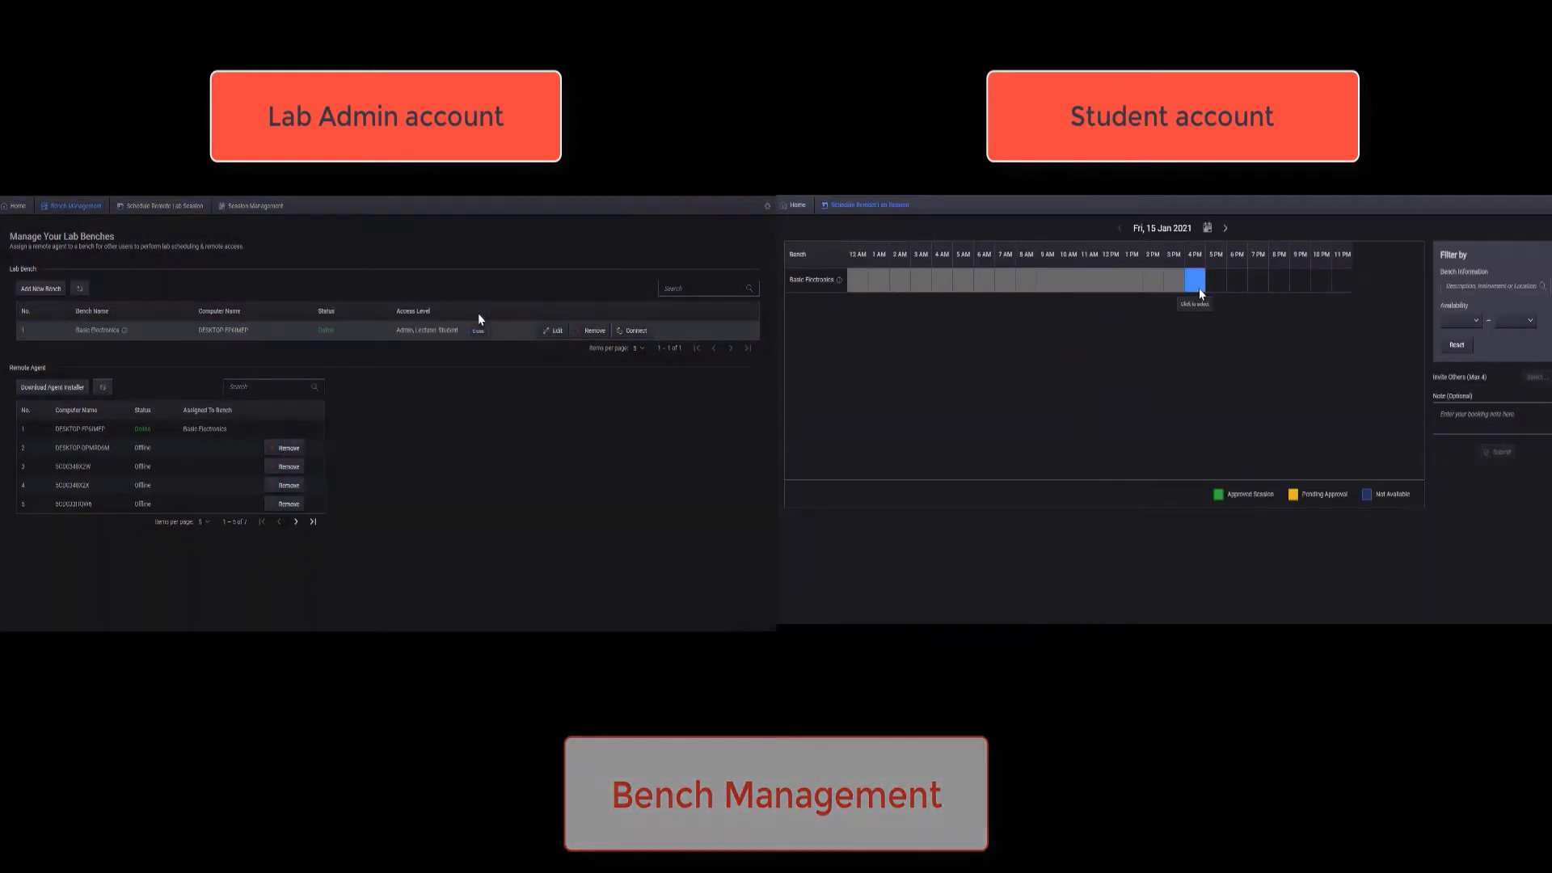
click(795, 212)
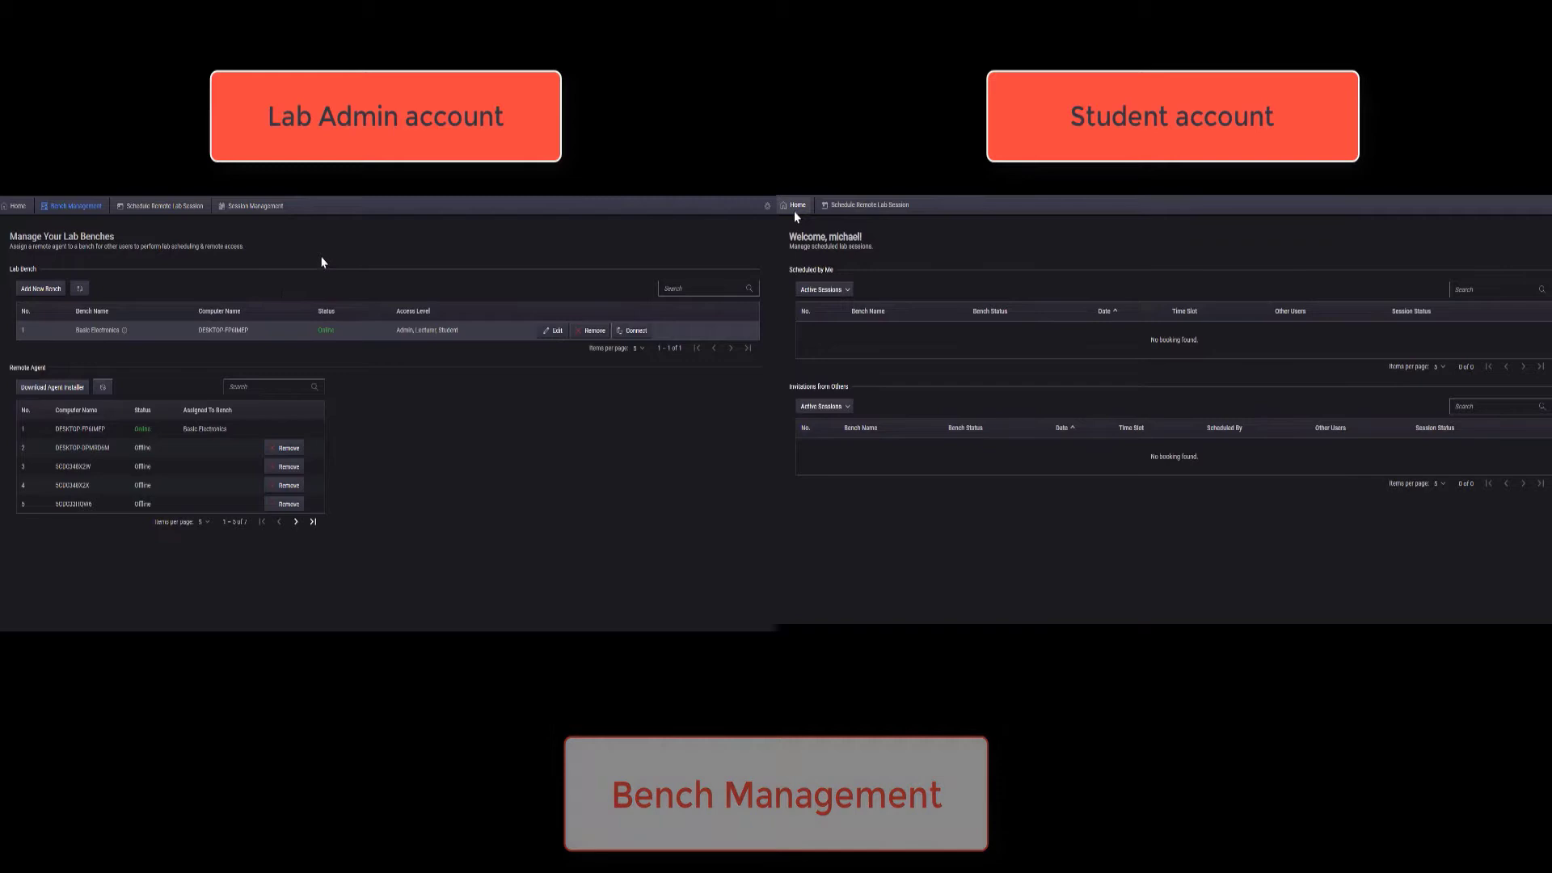
click(252, 207)
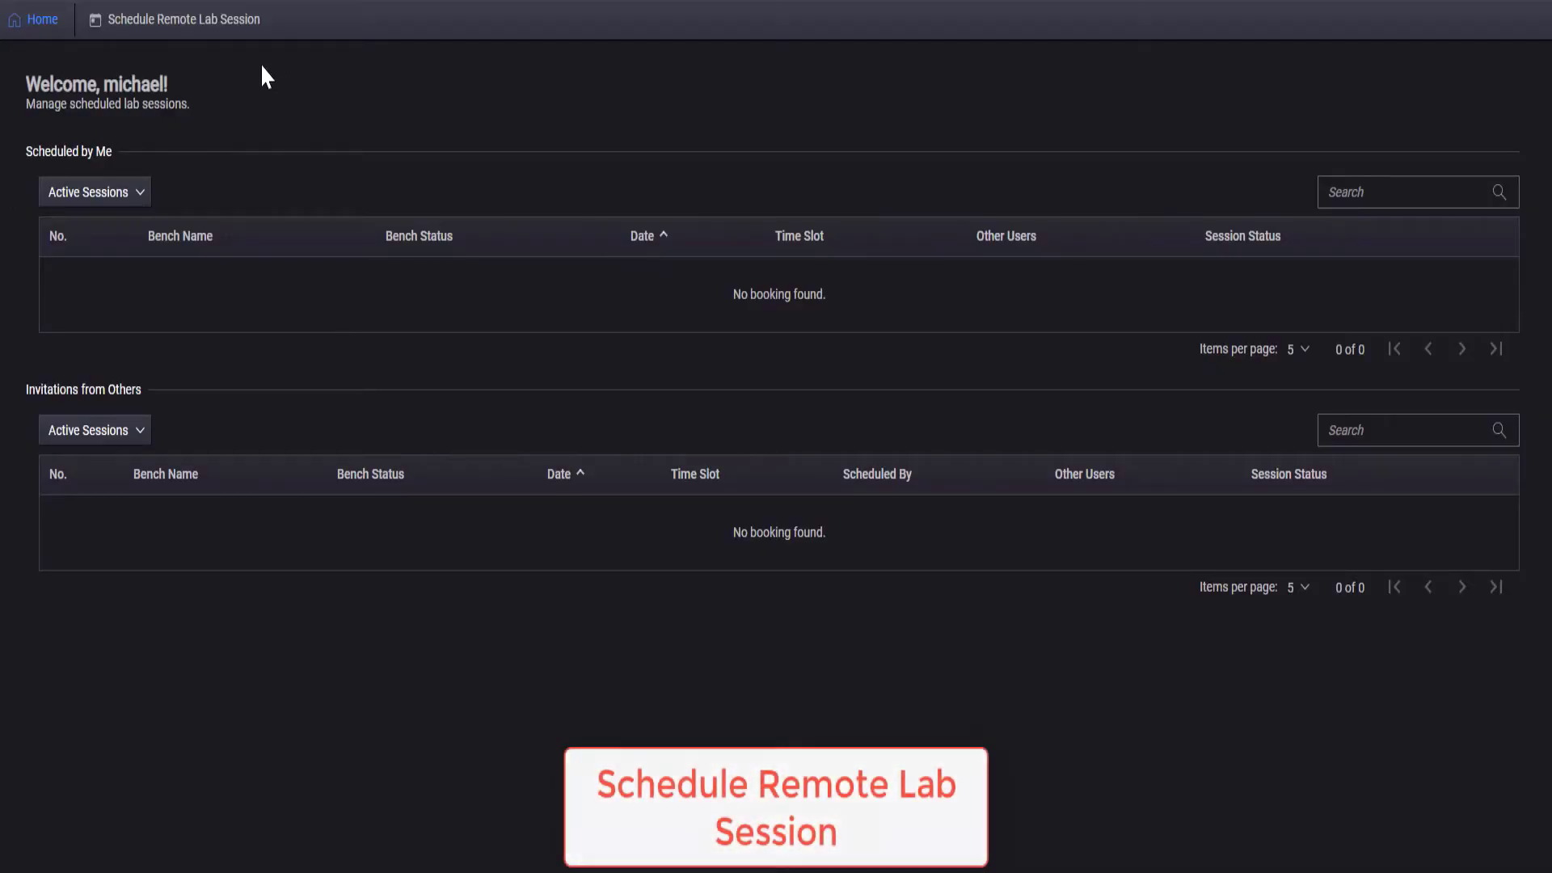
Request the 5–6 PM Basic Electronics slot on 15 Jan 2021, inviting both listed users
click(178, 24)
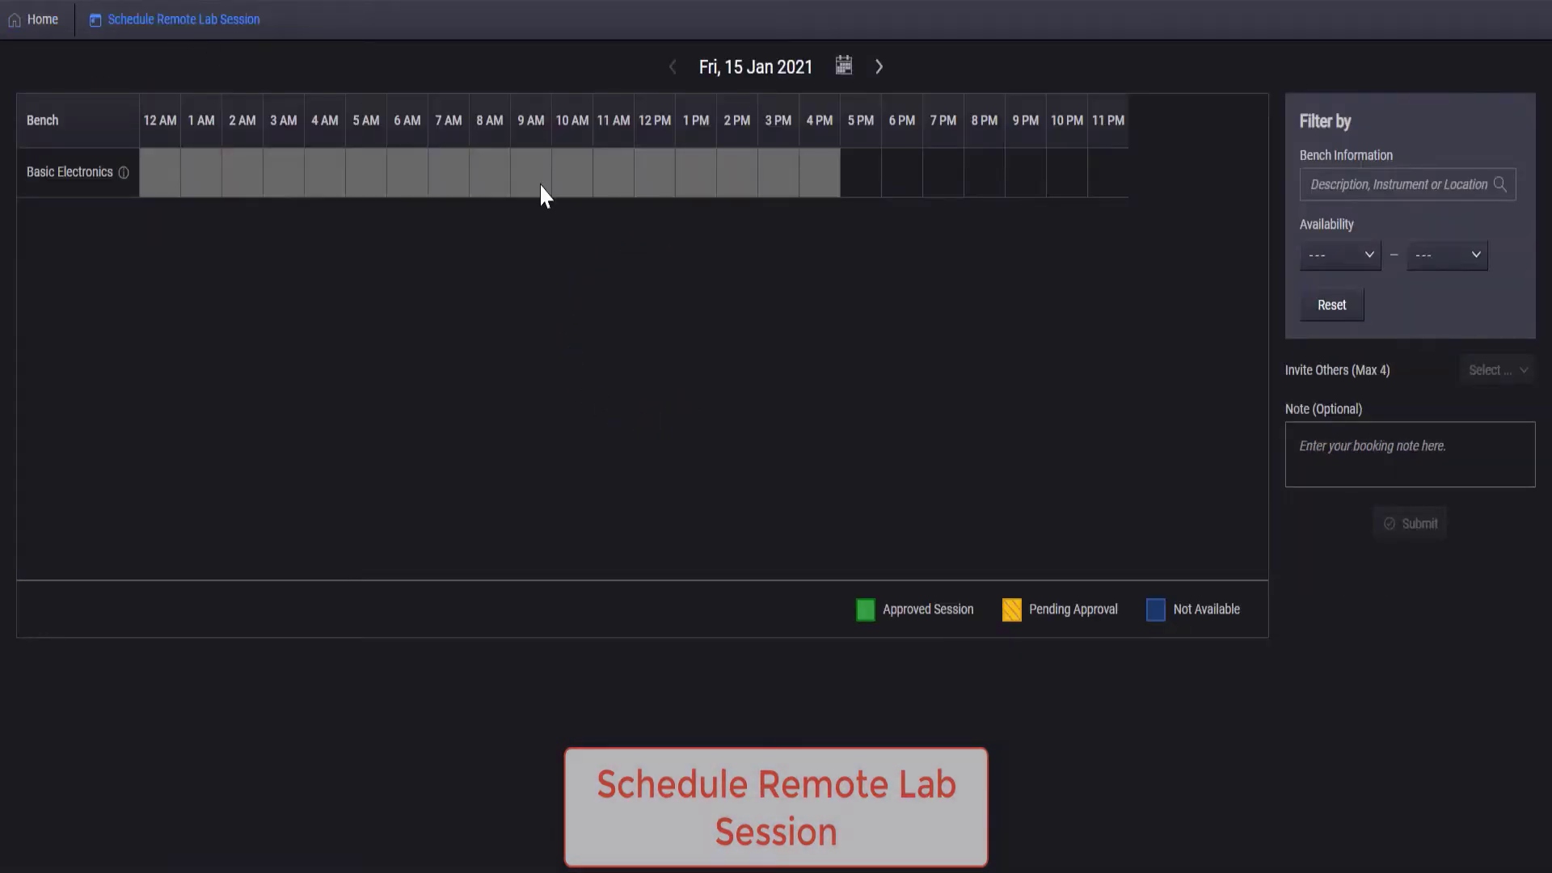
click(858, 184)
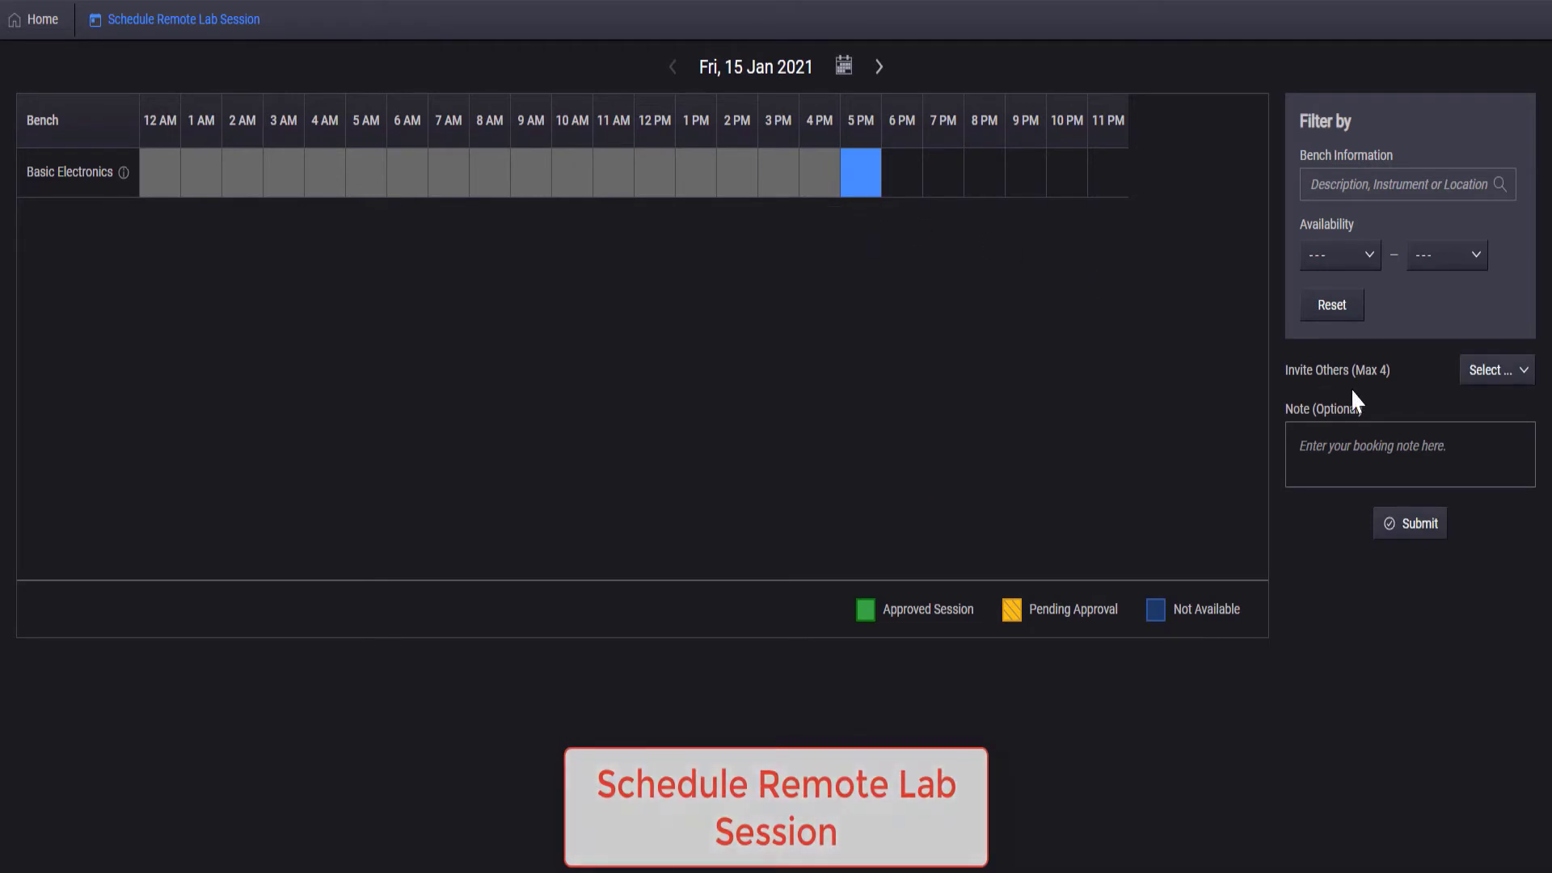
click(1495, 374)
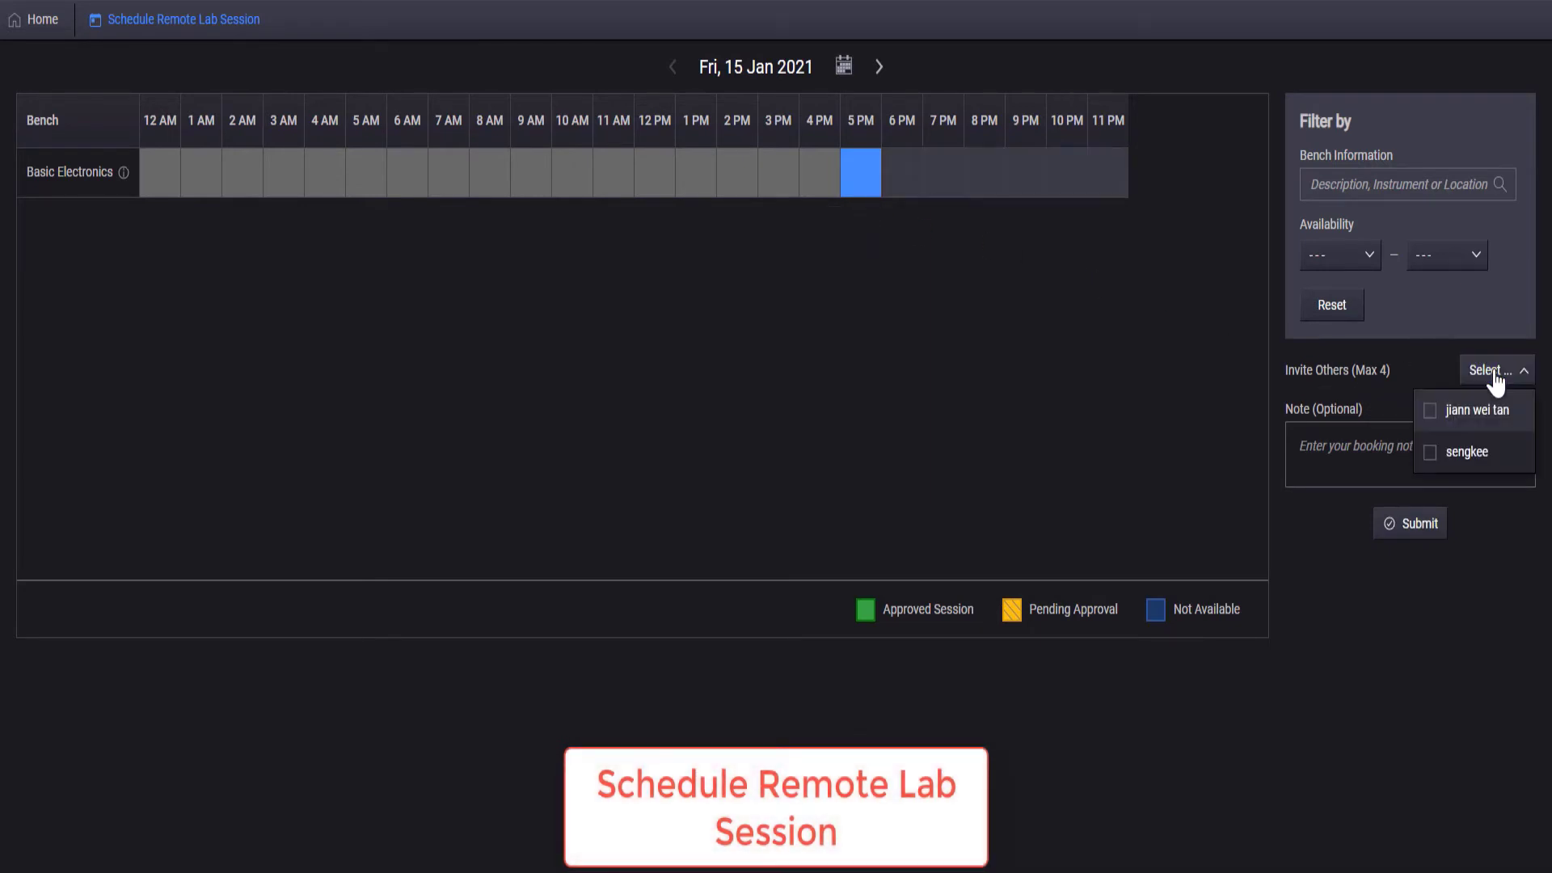
click(1431, 455)
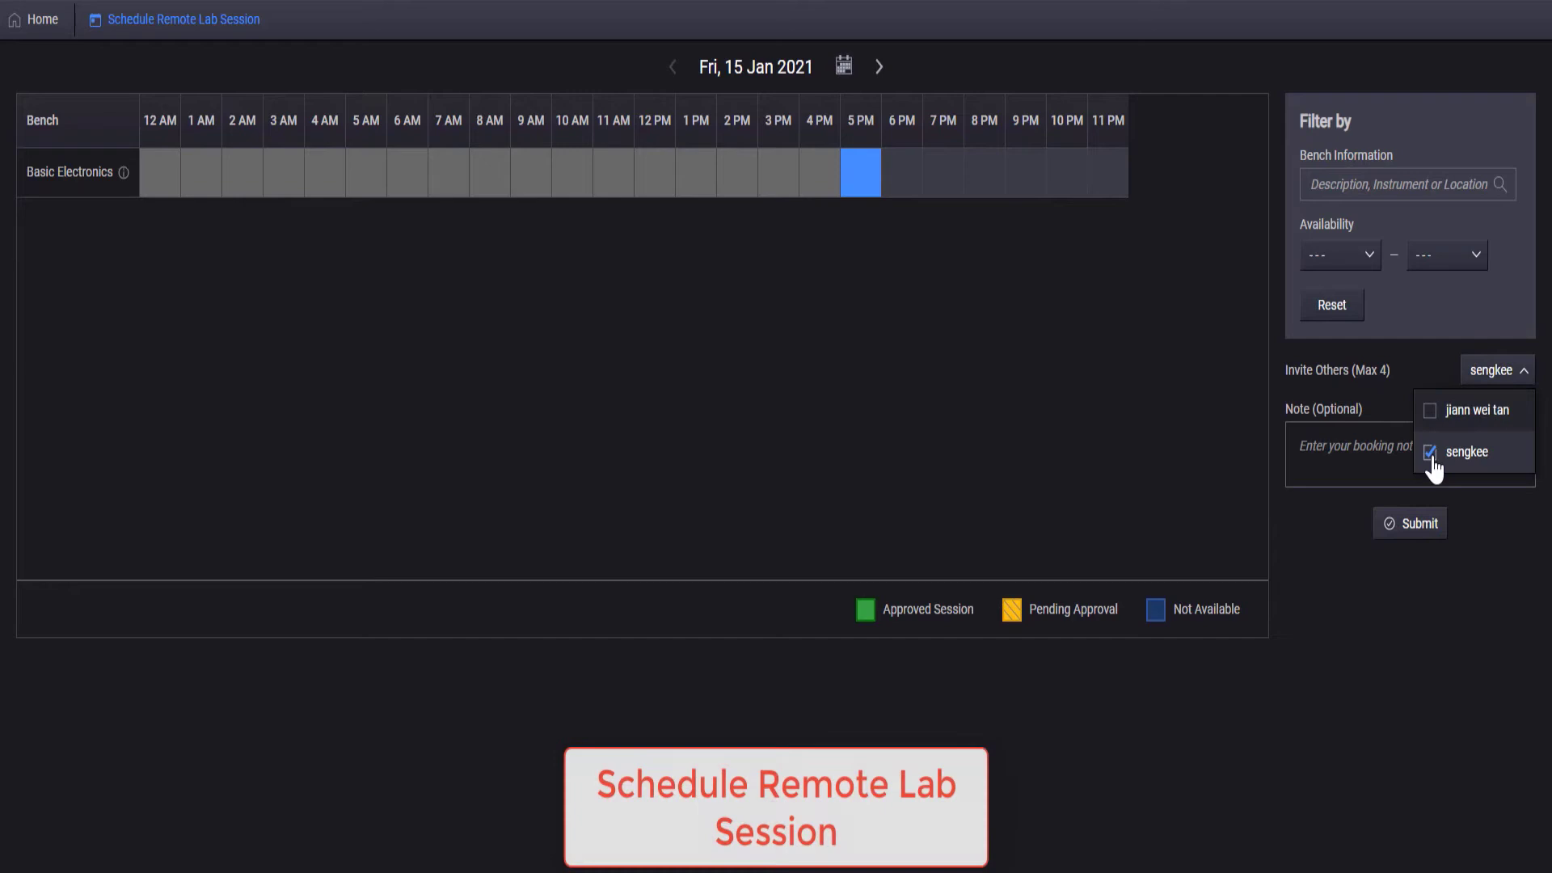
click(1435, 416)
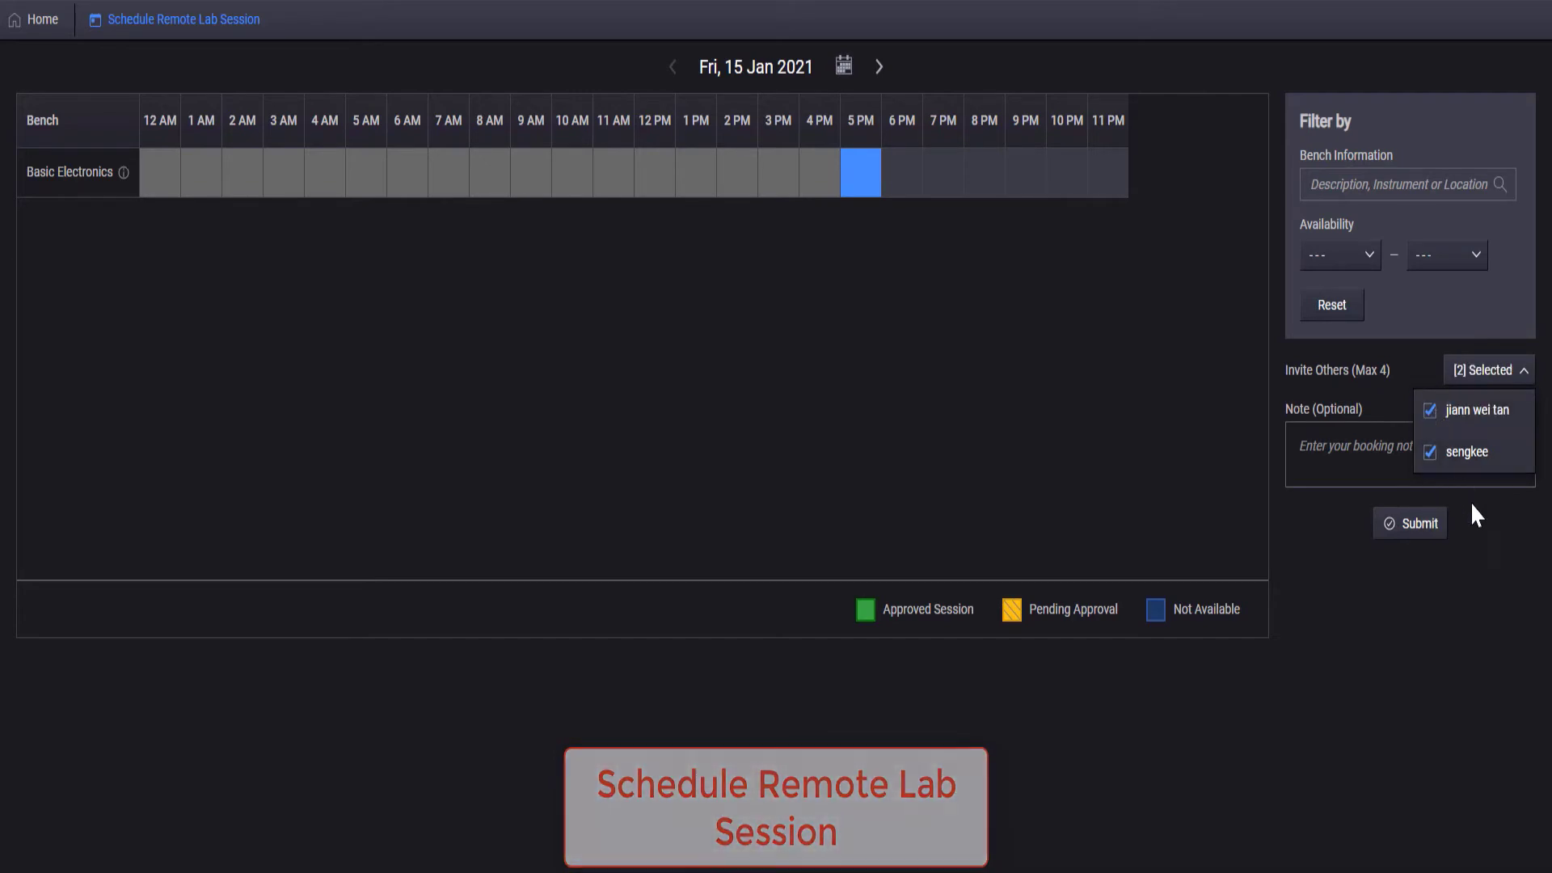
click(1487, 552)
click(1420, 527)
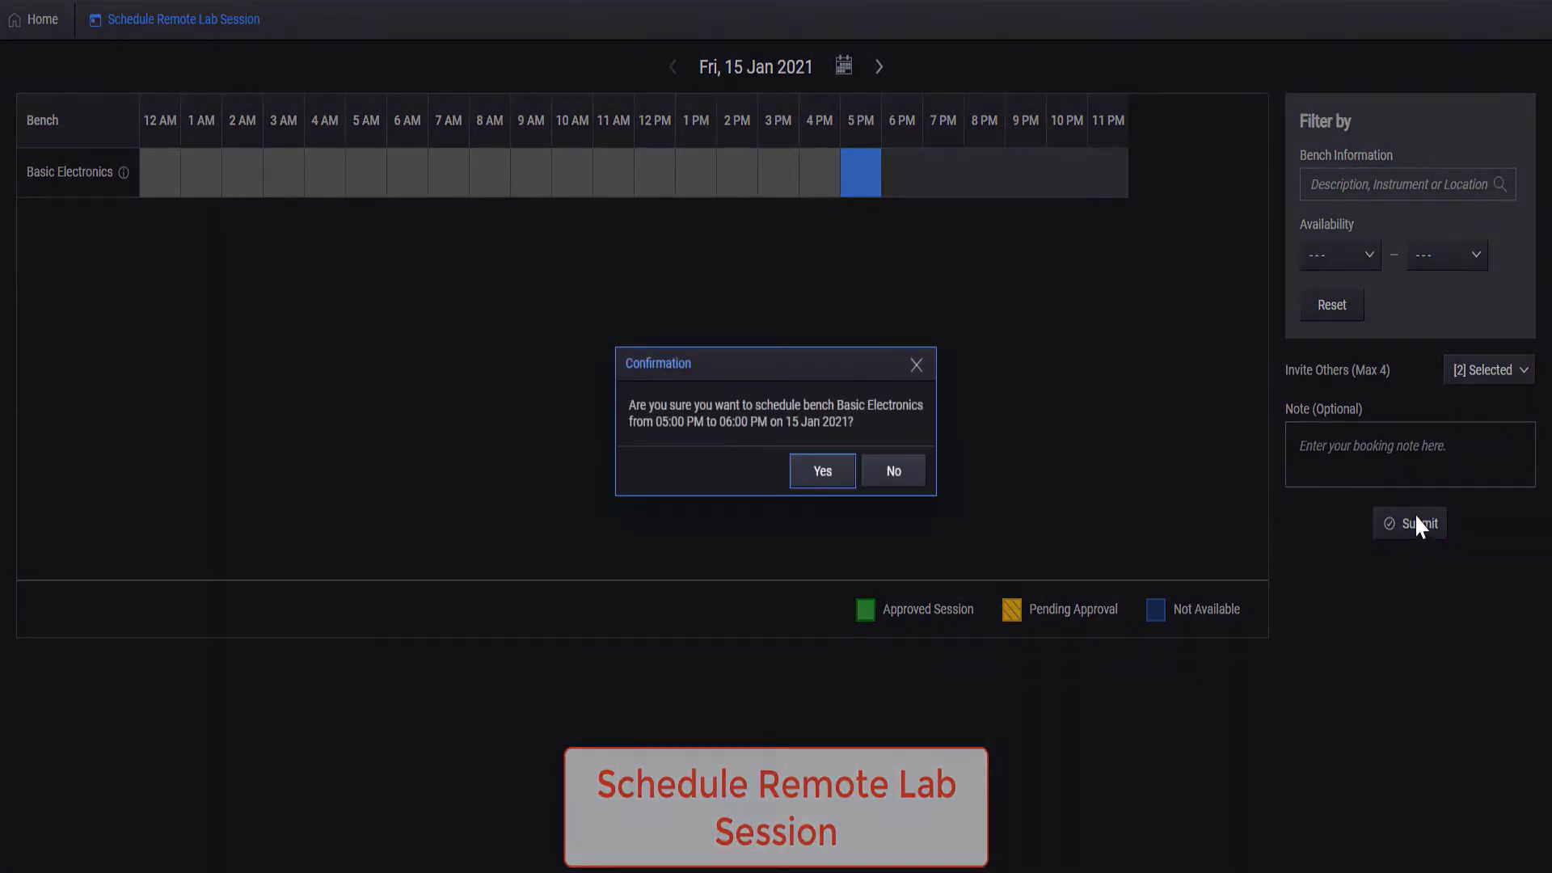
click(815, 482)
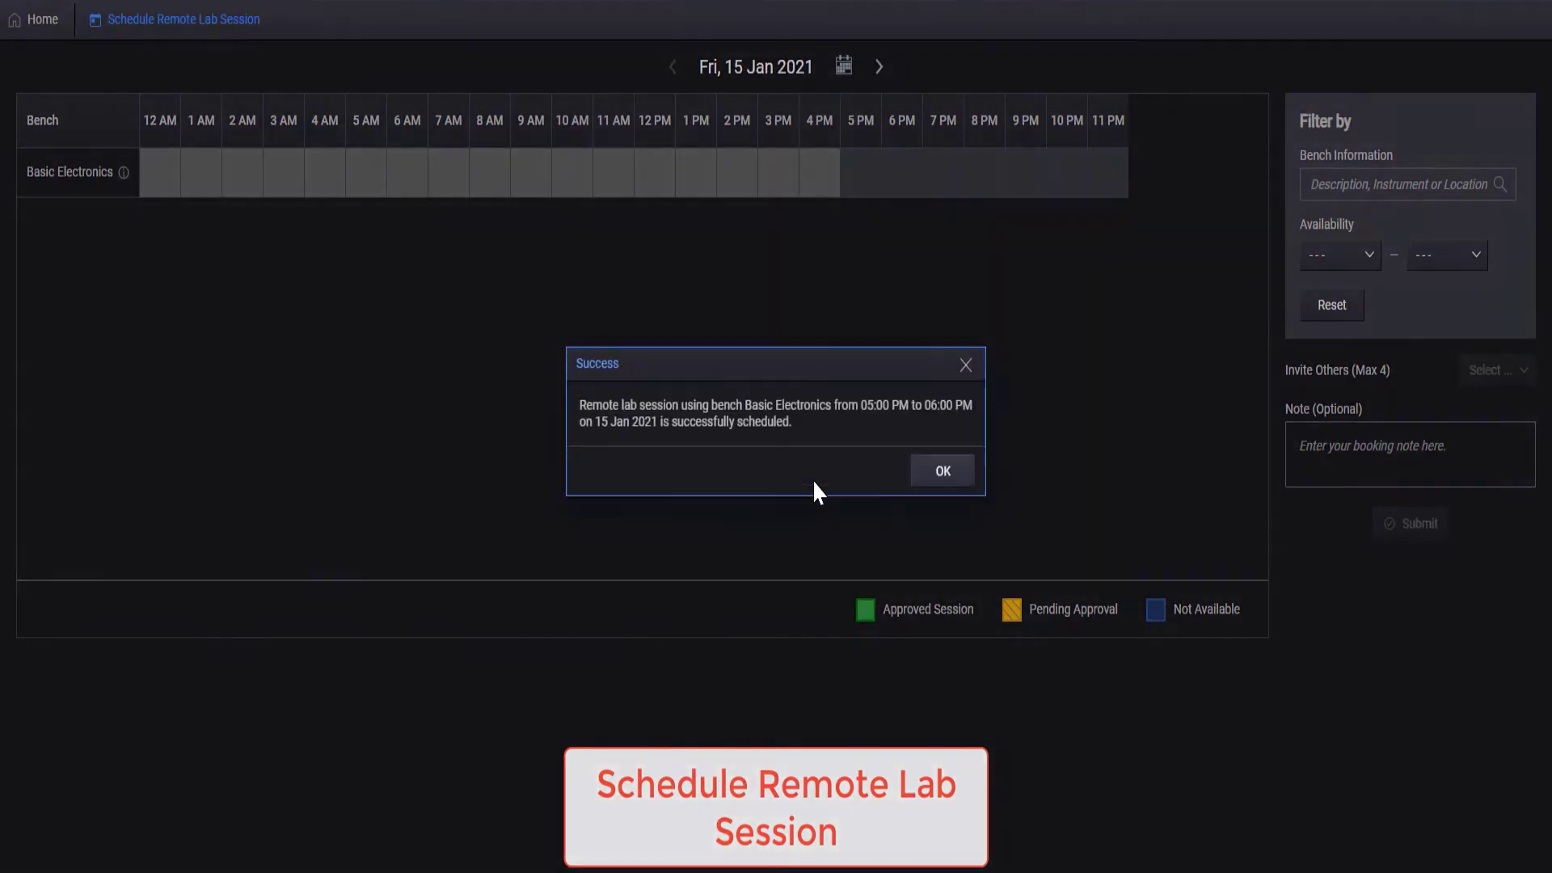
Connect the student and the admin to the Basic Electronics bench's remote desktop
click(943, 471)
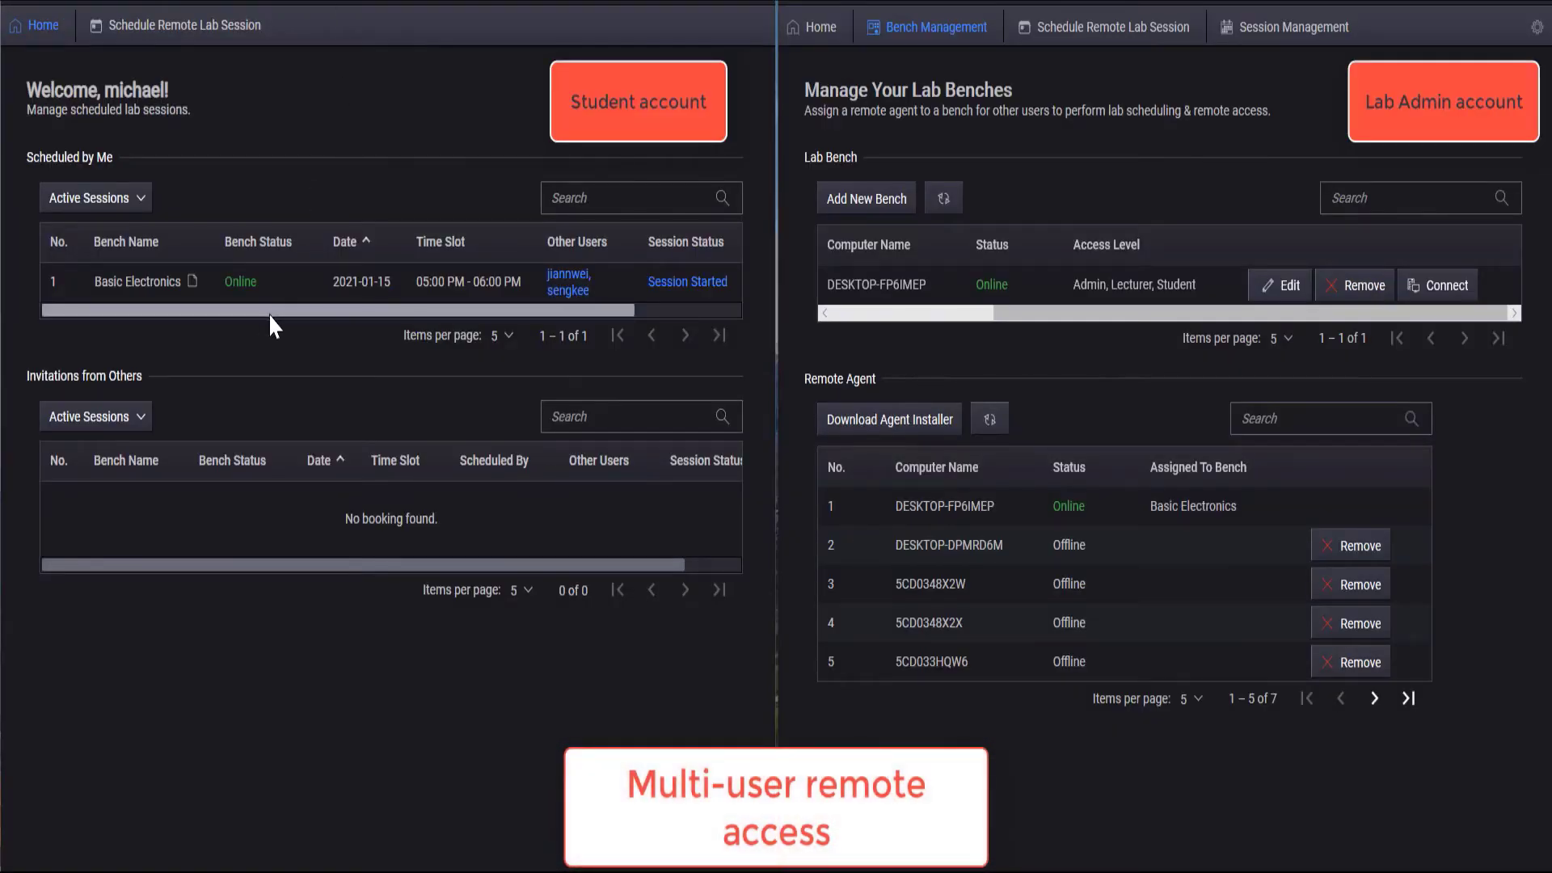
drag(270, 312, 637, 317)
click(679, 286)
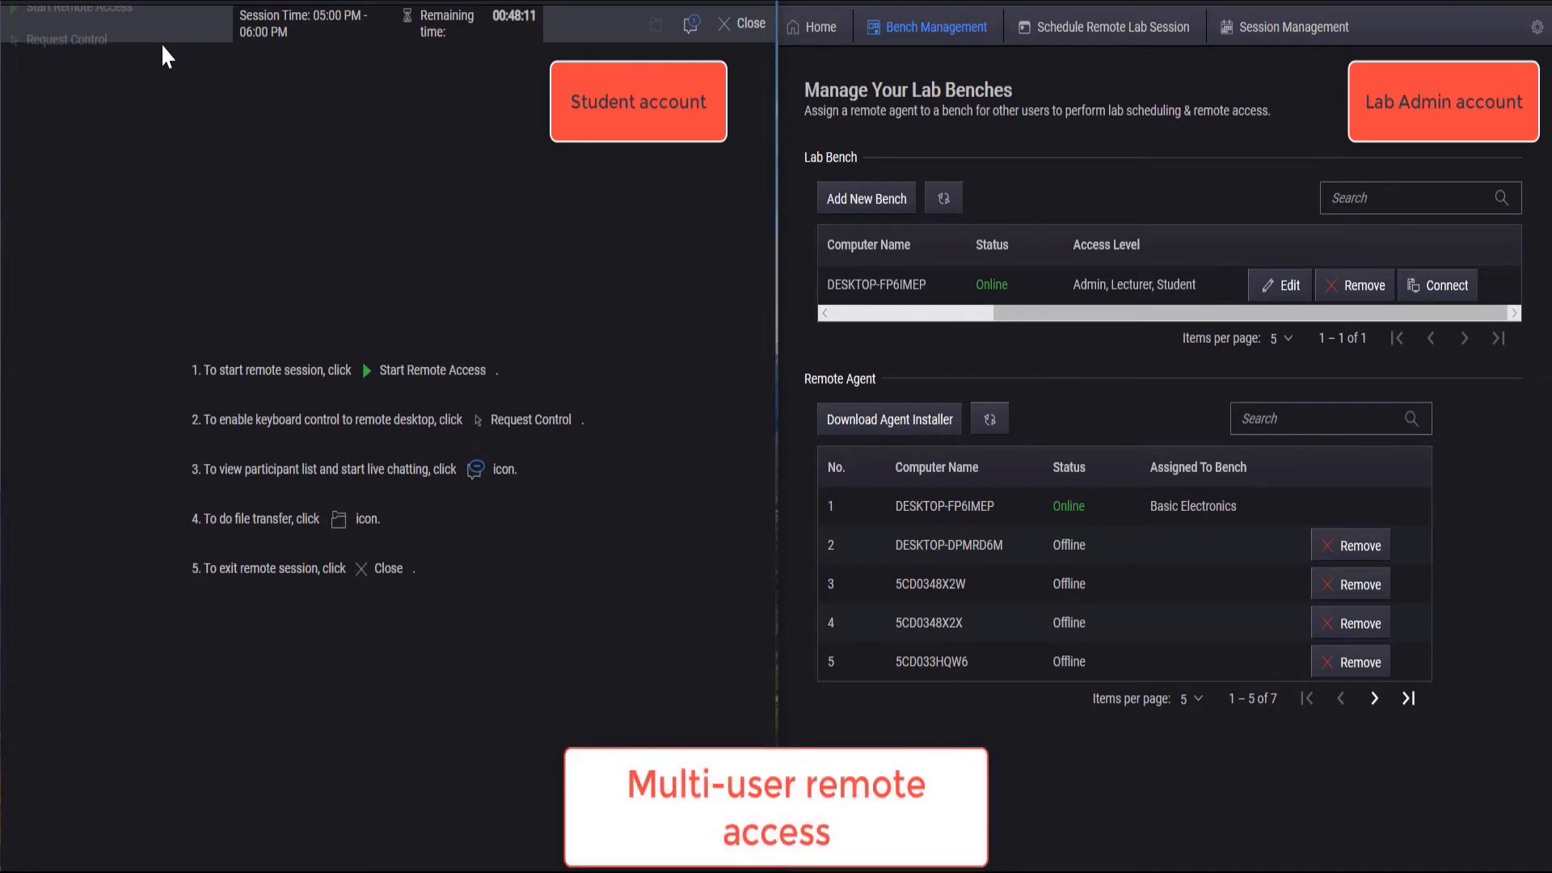
click(114, 6)
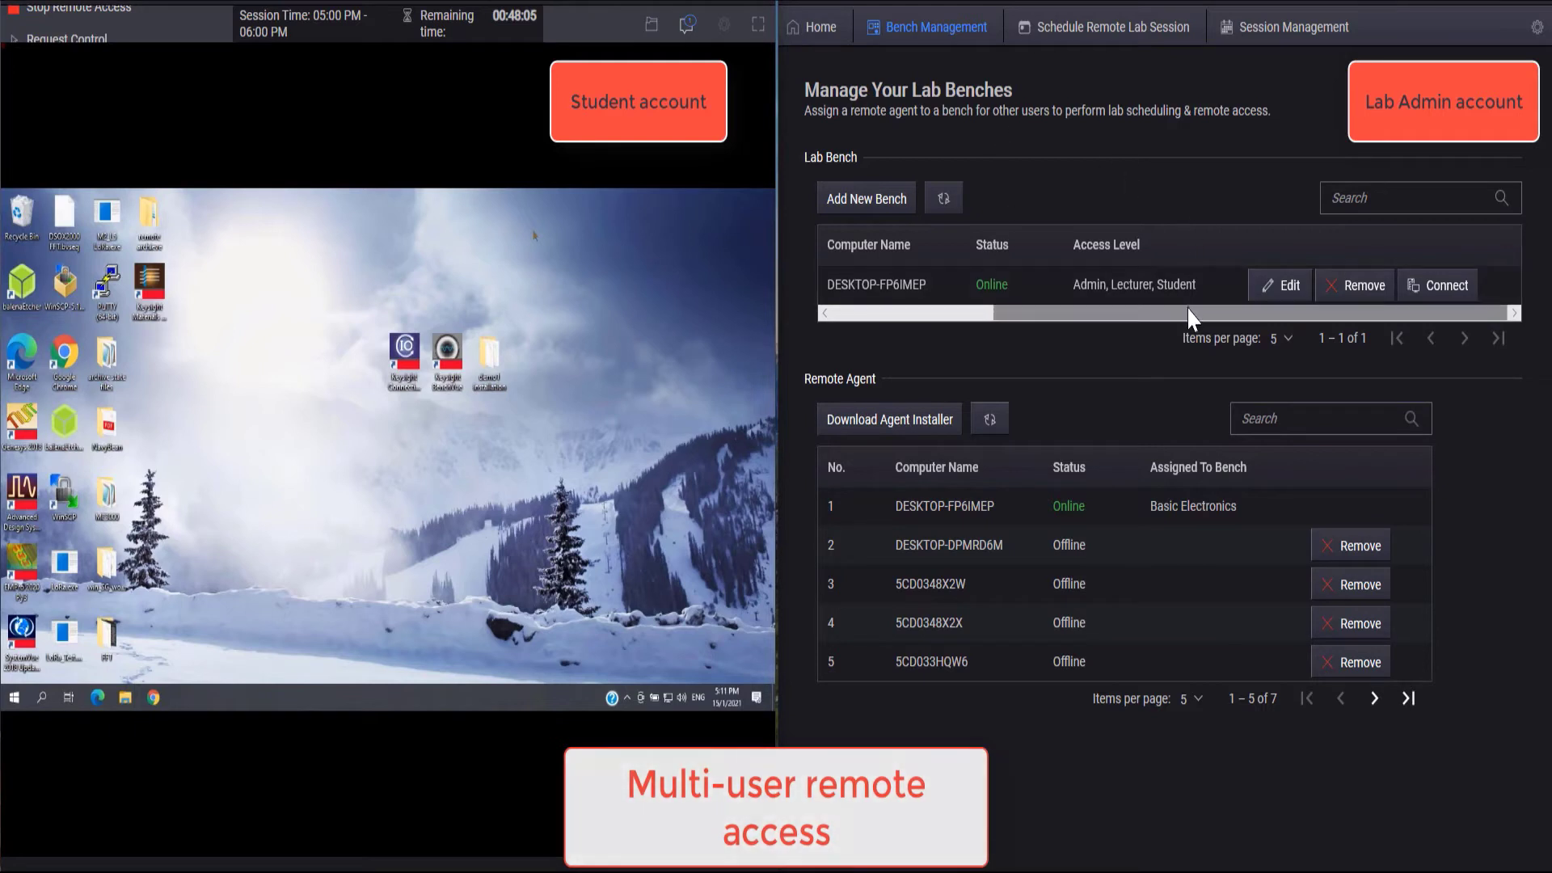
click(1446, 287)
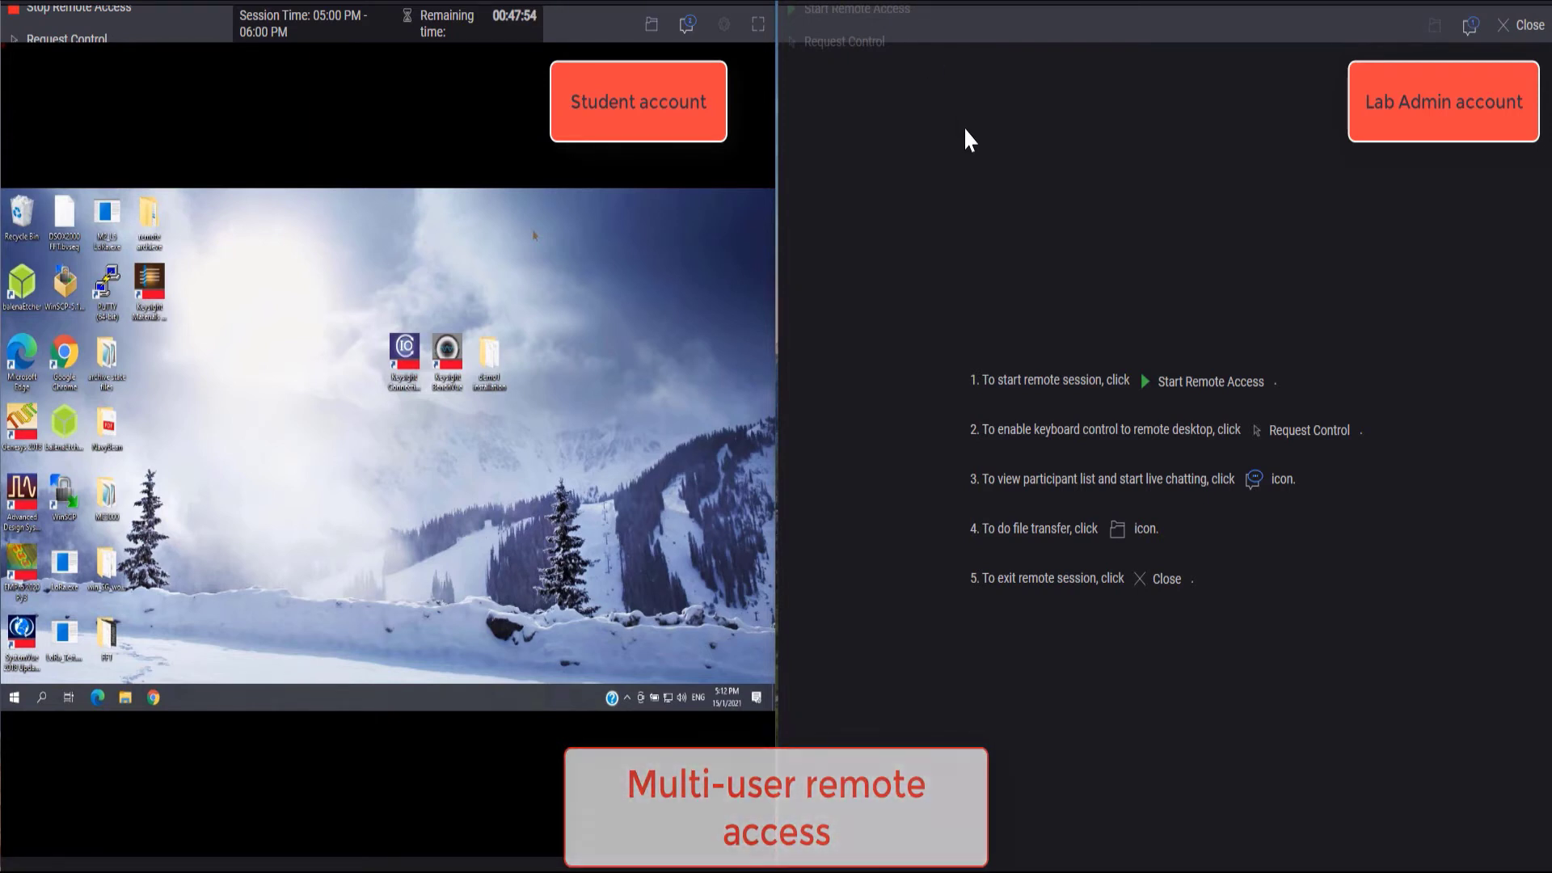
click(894, 8)
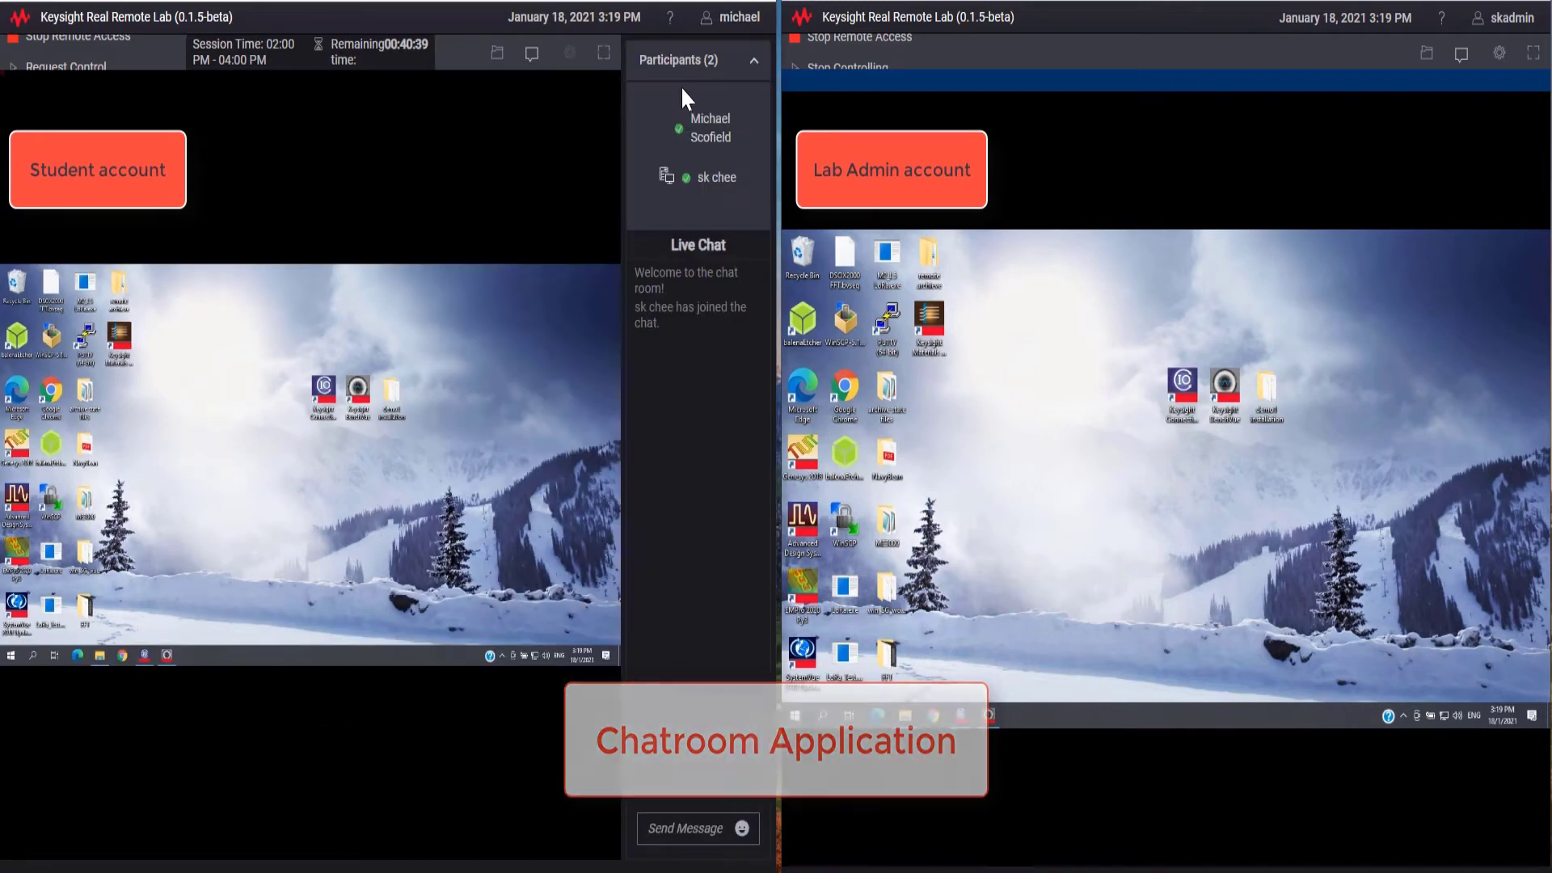
Open the live chat and send the admin's hand-over message
click(1460, 52)
click(1480, 832)
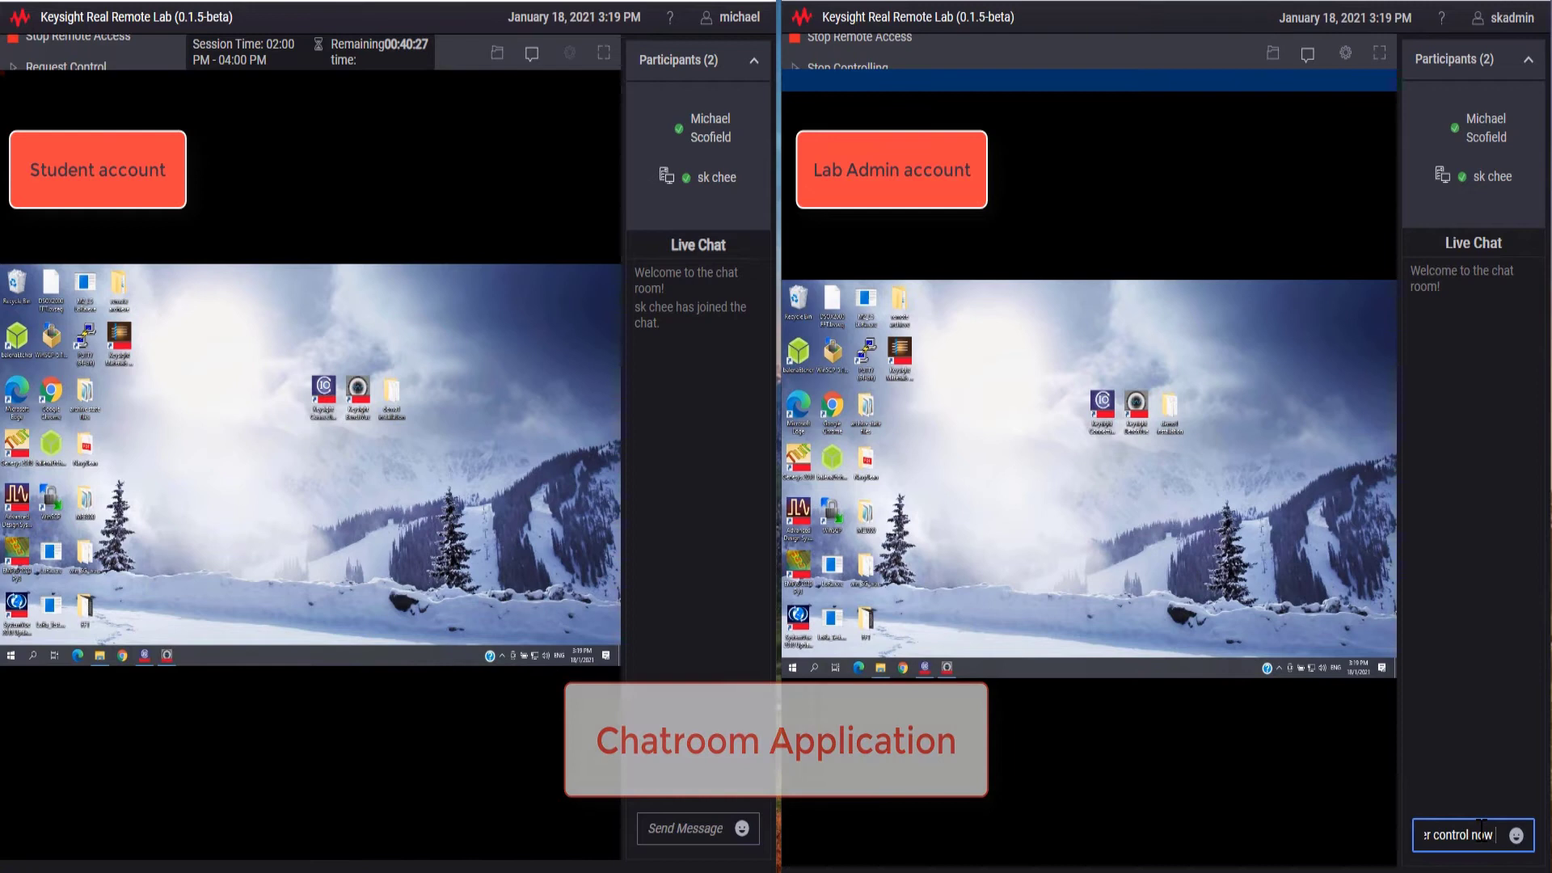
key(Return)
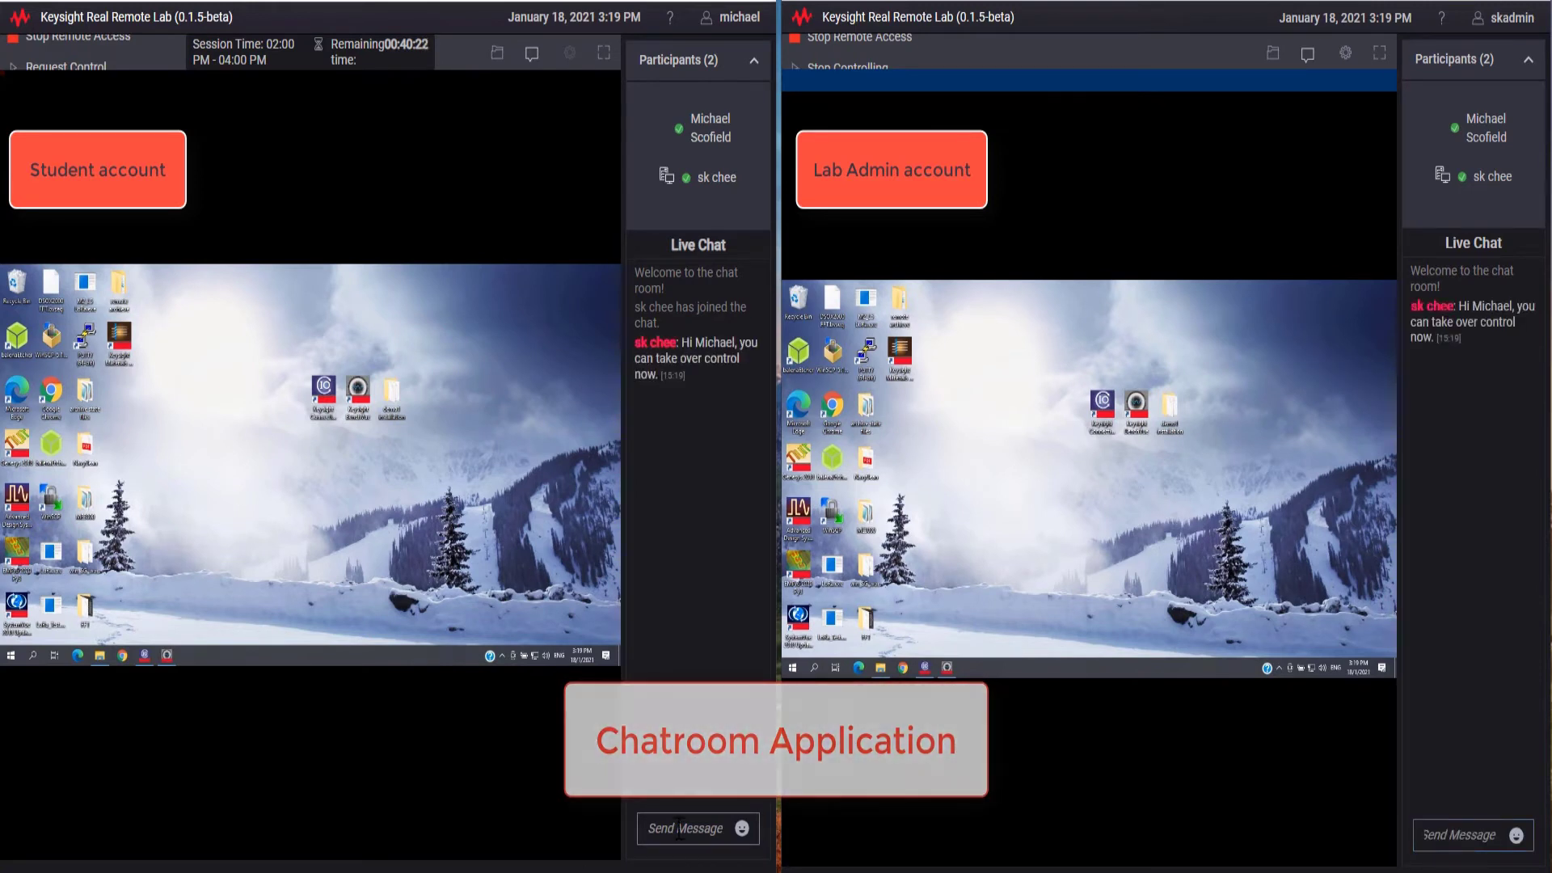
Reply 'ok thanks Admin' as the student, then grant the student's control request
click(679, 828)
text(ok thanks Admin)
key(Return)
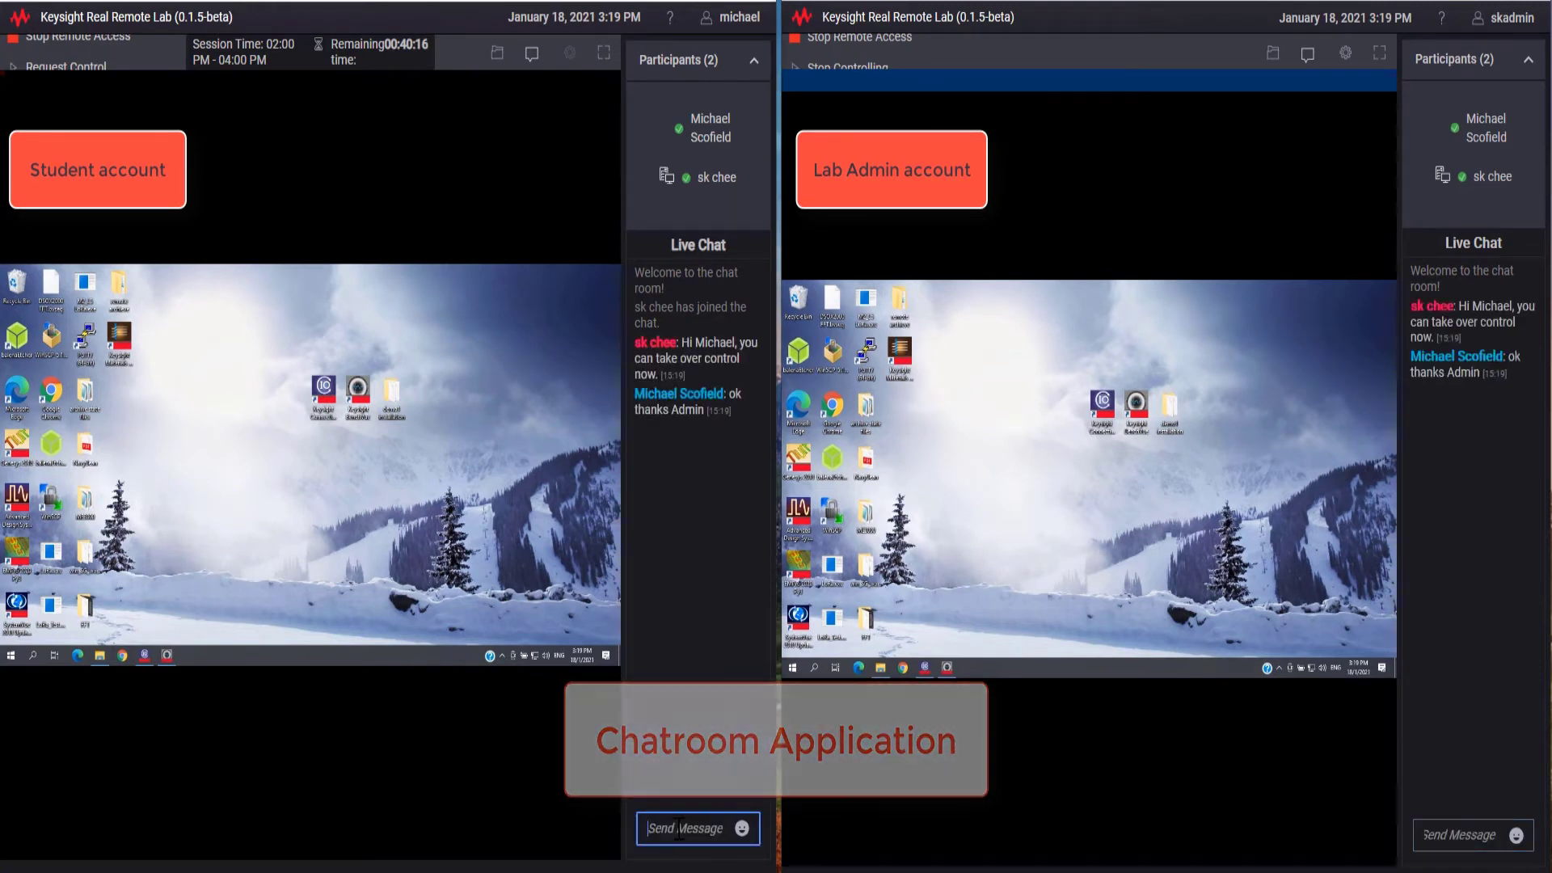
click(64, 68)
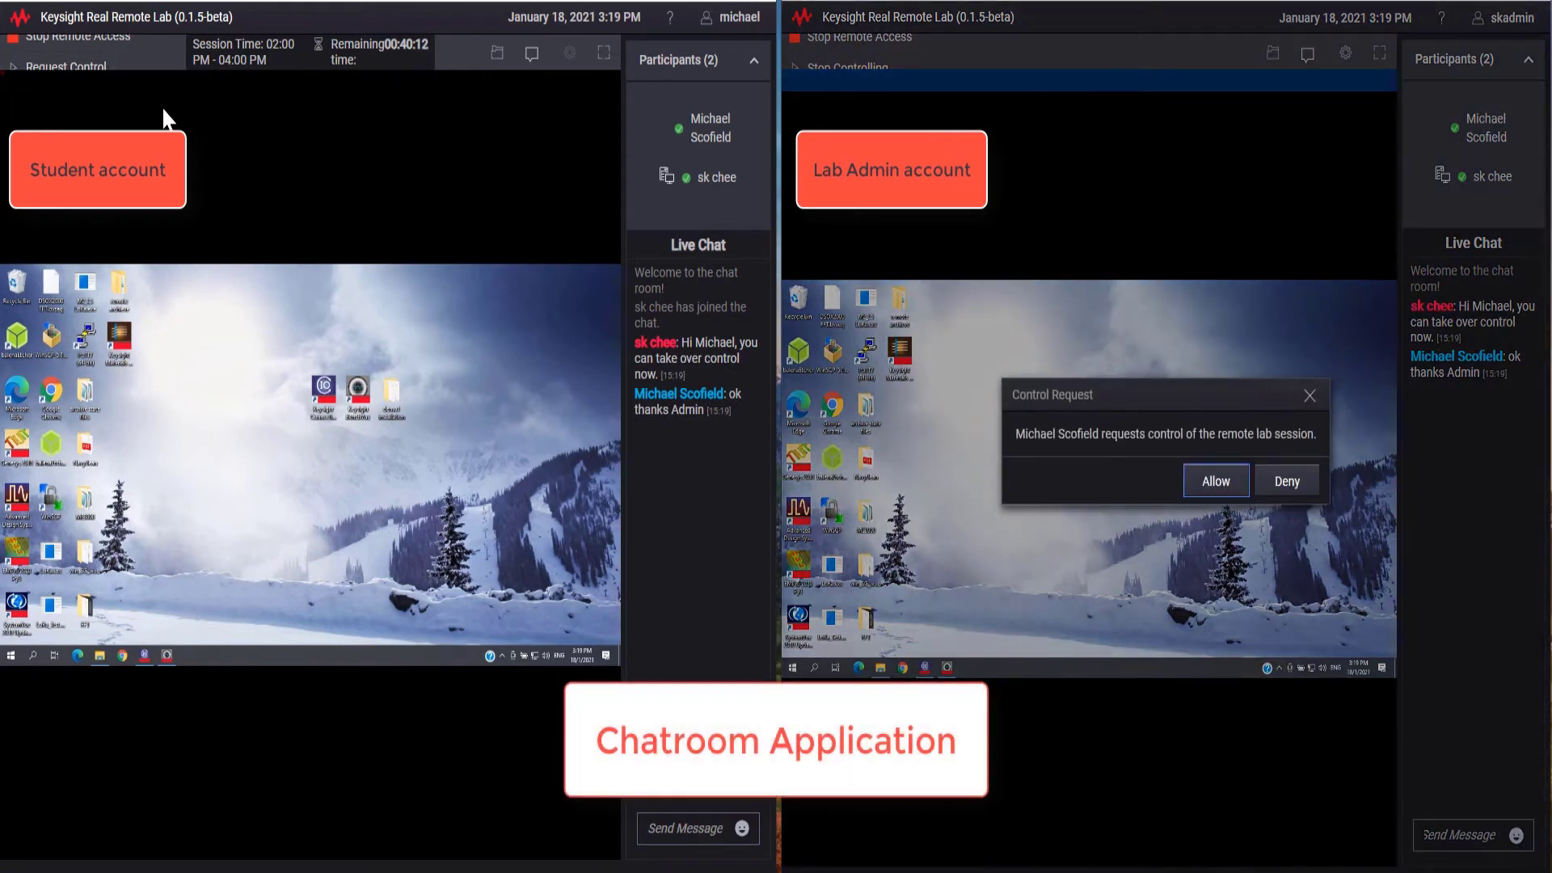
click(1212, 483)
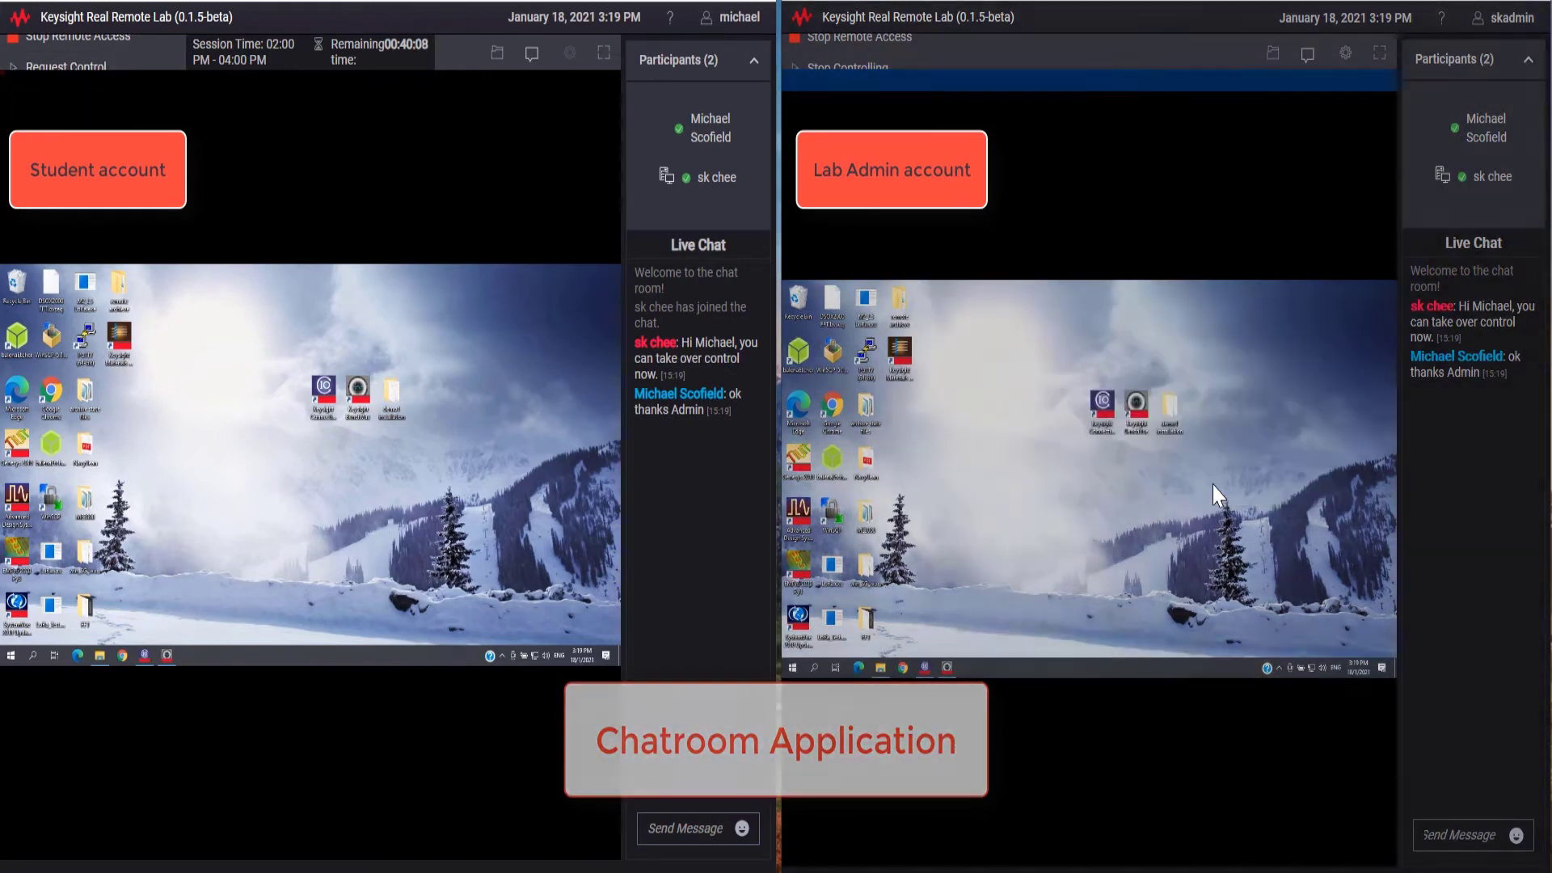
Upload halfwave rectifier.JPG from the local Desktop > transistor folder to the bench PC
click(458, 478)
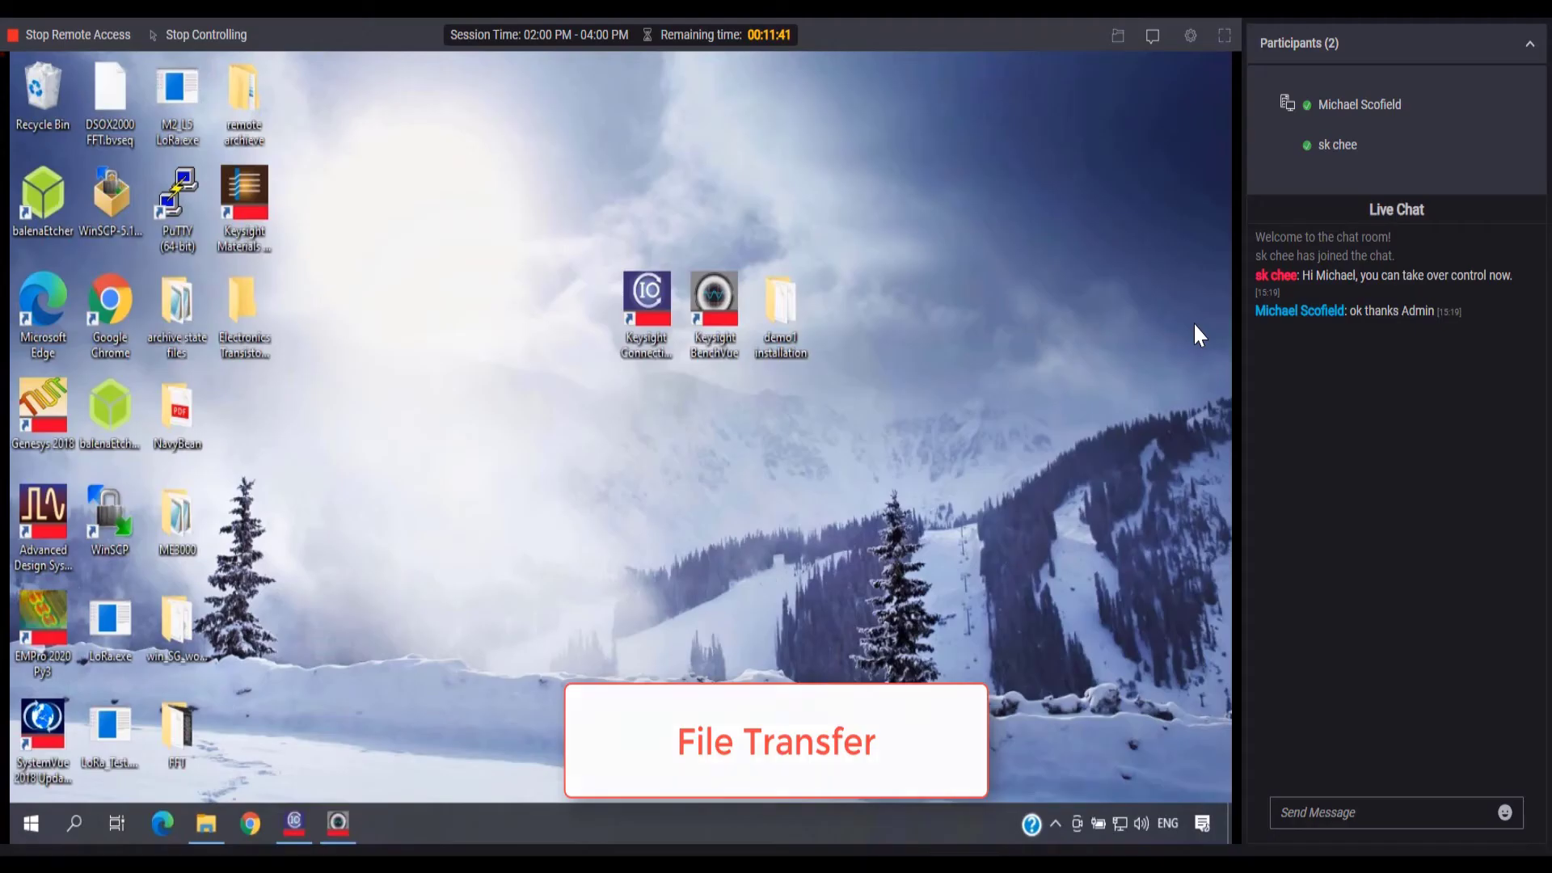
click(1120, 36)
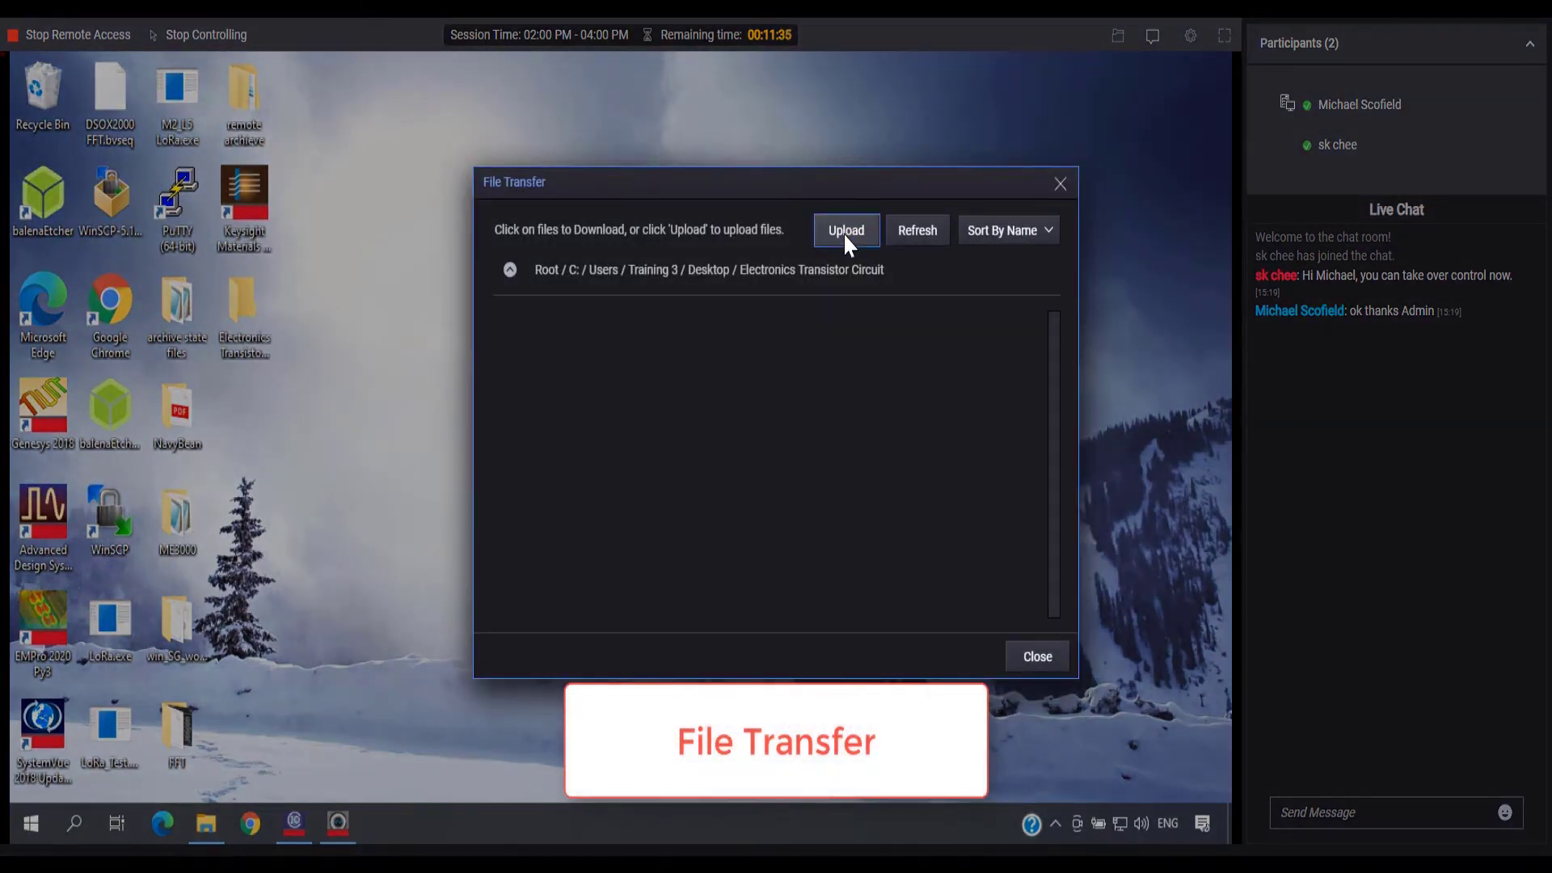
click(845, 236)
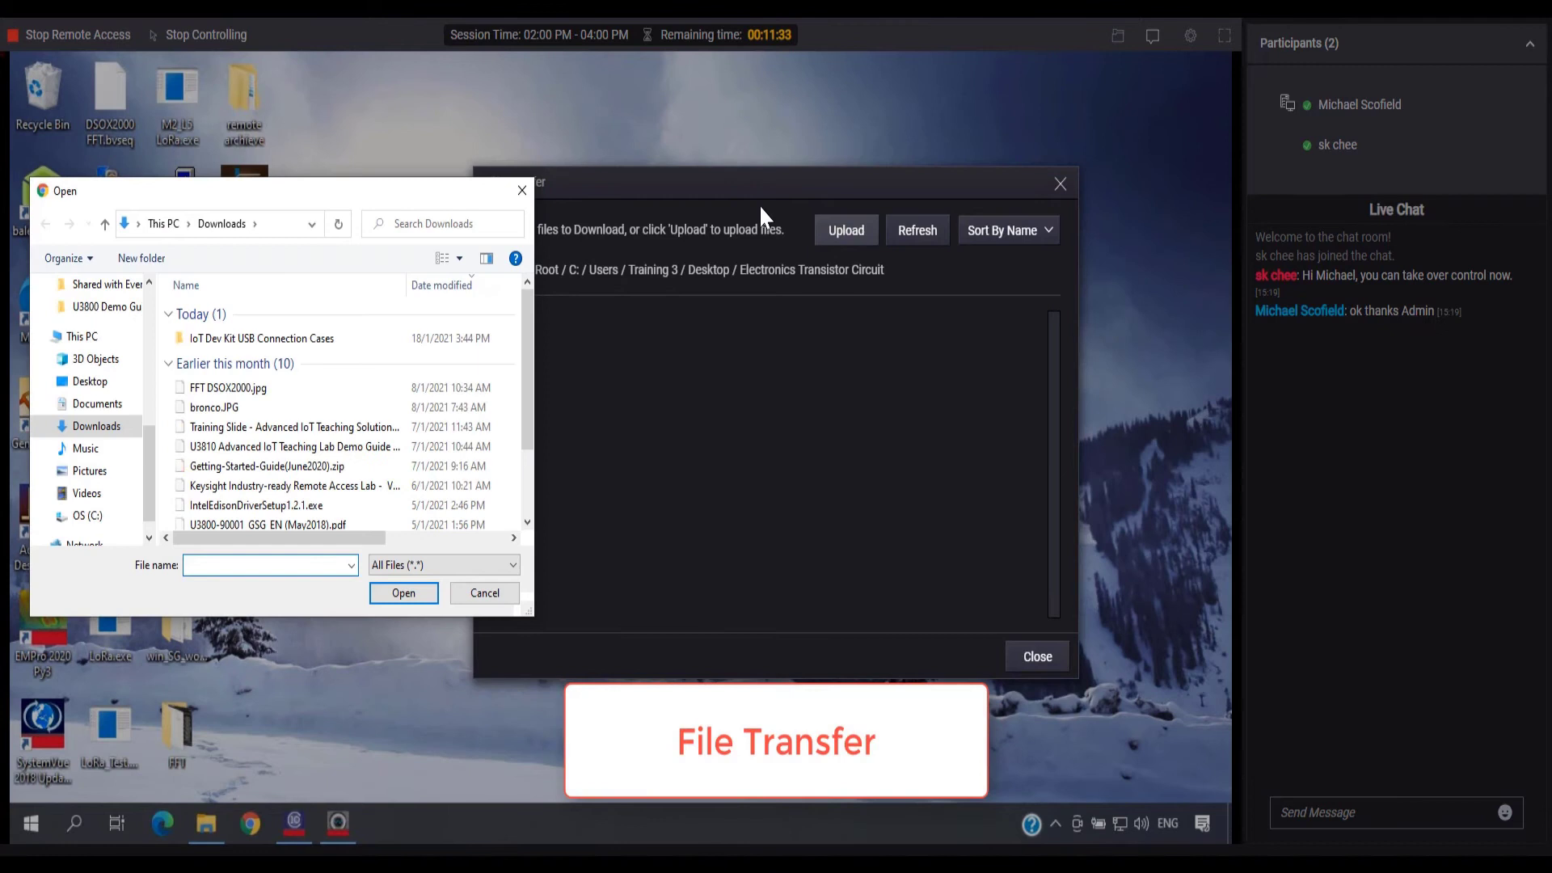
click(84, 383)
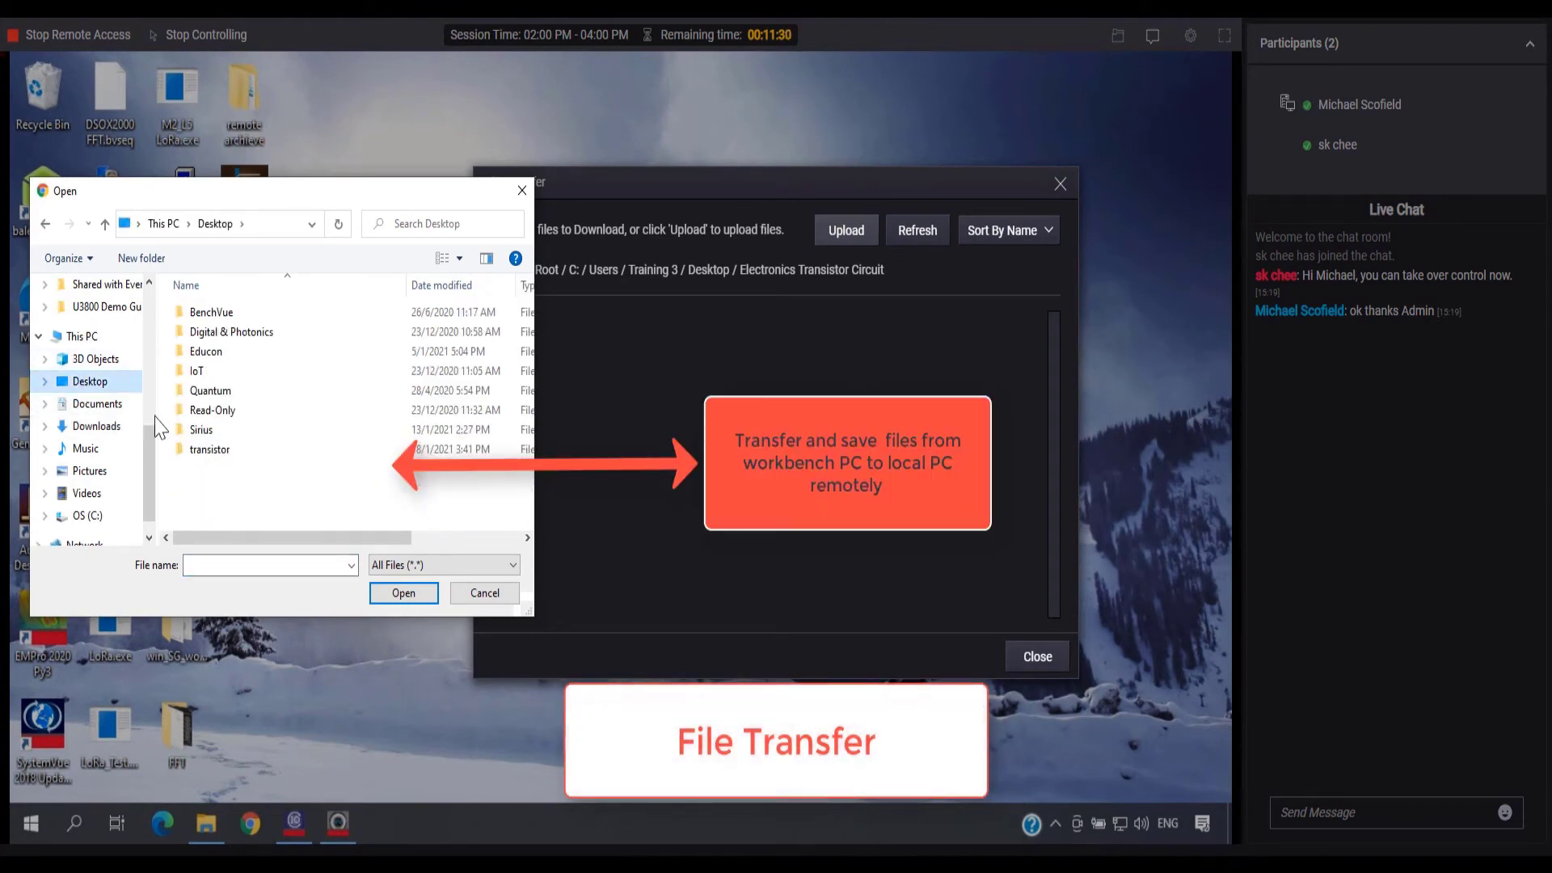
double_click(208, 450)
double_click(214, 347)
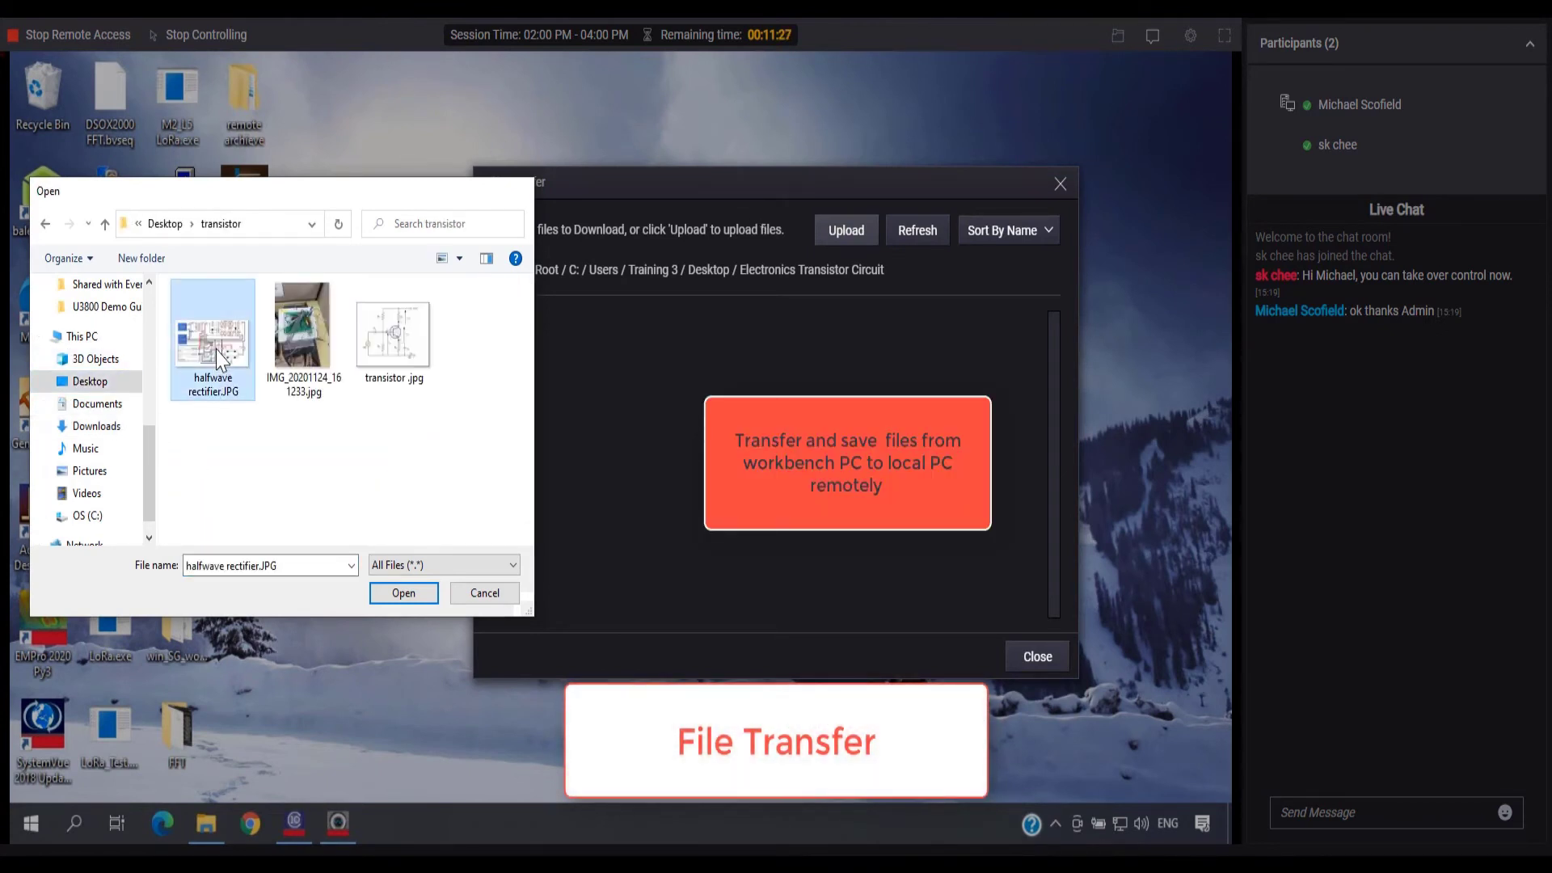